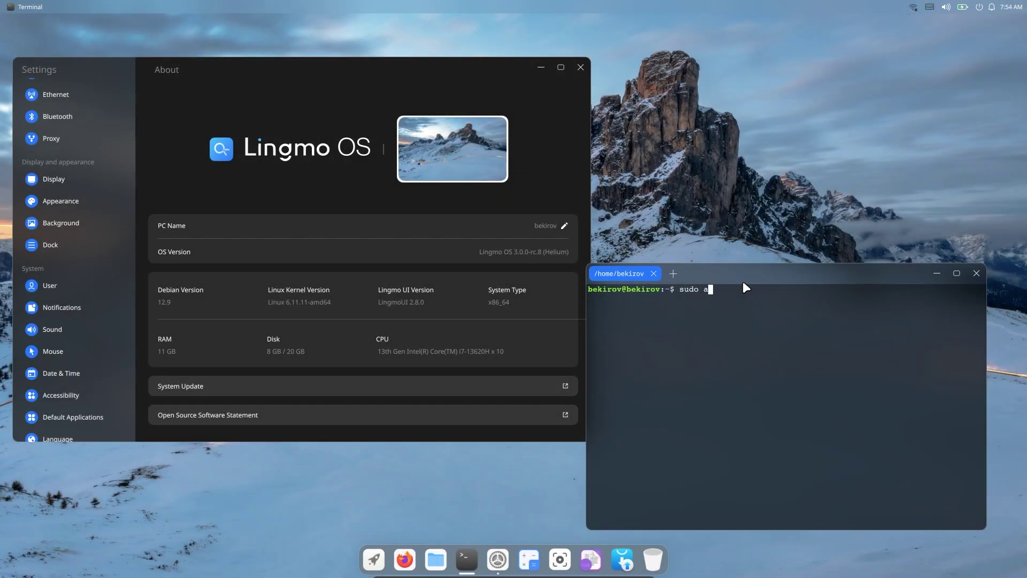
- Run 'sudo apt install neofetch' in the Terminal to install neofetch as administrator
text(pt install neofetch)
key(Return)
key(Return)
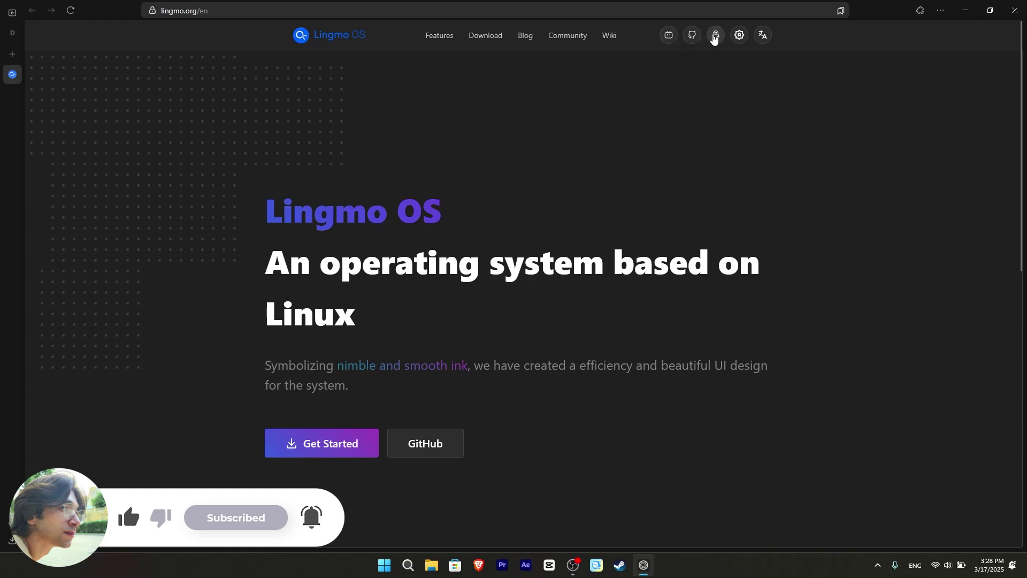
right_click(744, 41)
click(730, 45)
click(738, 39)
click(739, 39)
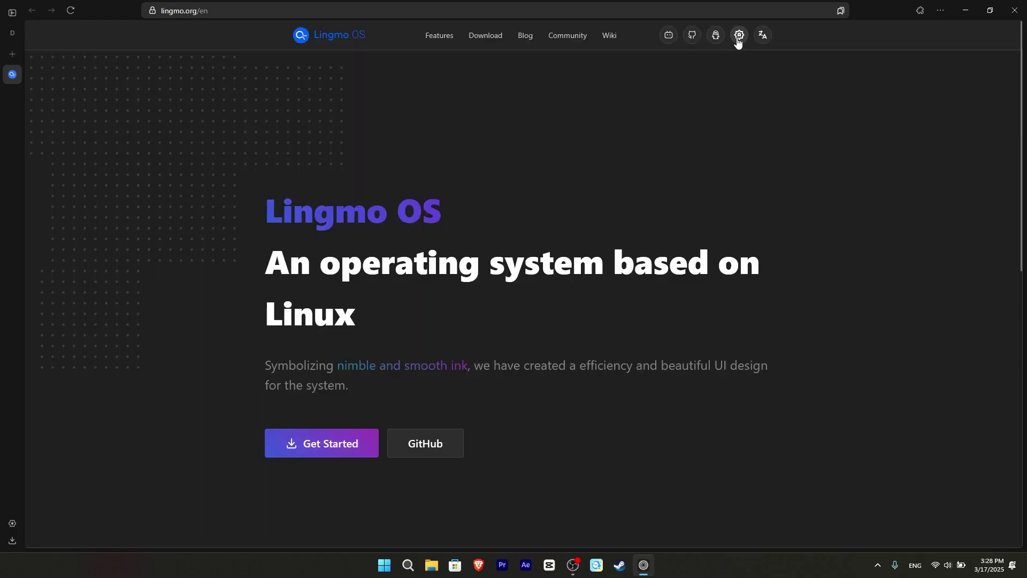
click(738, 40)
click(738, 40)
mouse_move(763, 35)
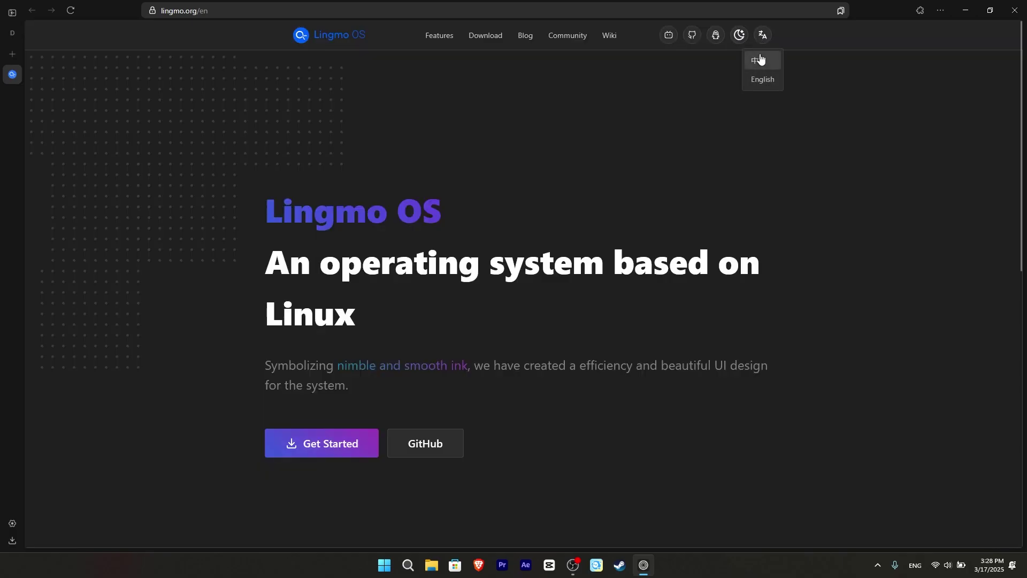
scroll(236, 193, down, 1)
scroll(236, 194, down, 2)
drag(273, 153, 336, 199)
mouse_move(266, 256)
mouse_down()
mouse_move(612, 261)
mouse_move(728, 282)
mouse_up()
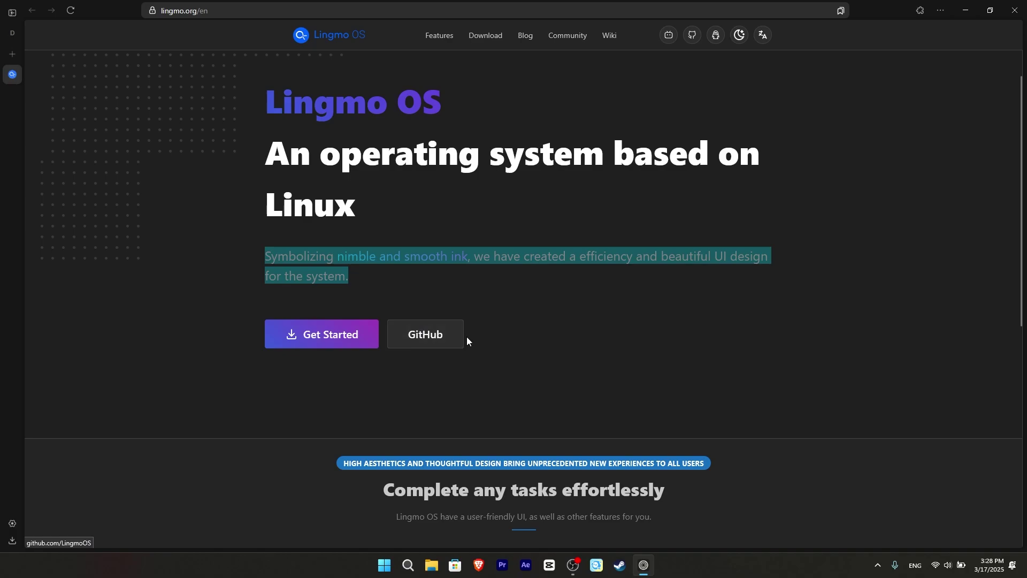
click(529, 356)
scroll(525, 356, down, 2)
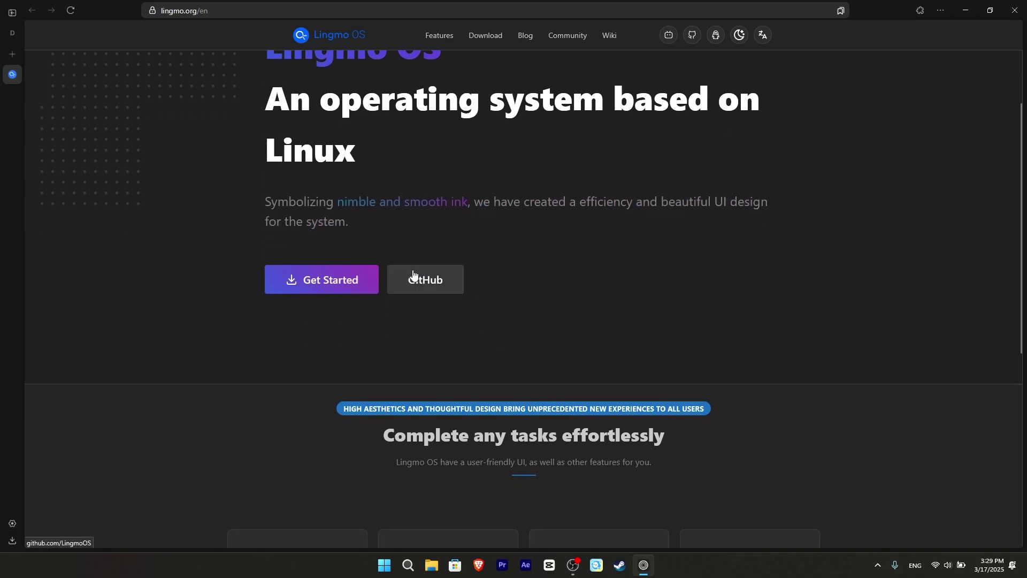
scroll(415, 275, down, 4)
drag(382, 217, 713, 229)
drag(396, 244, 651, 243)
scroll(197, 287, down, 2)
drag(245, 262, 298, 262)
drag(241, 289, 294, 327)
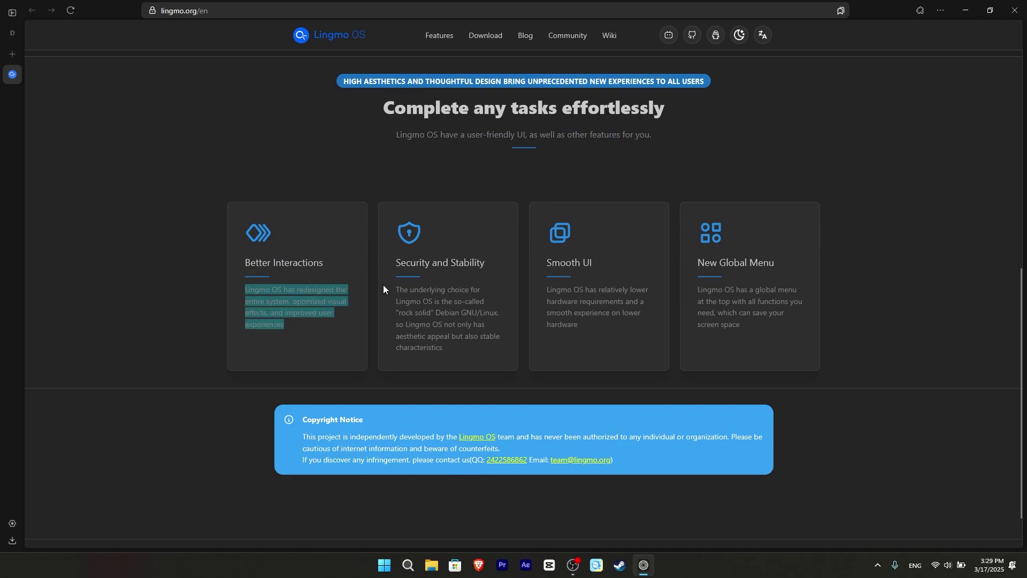
drag(394, 262, 497, 268)
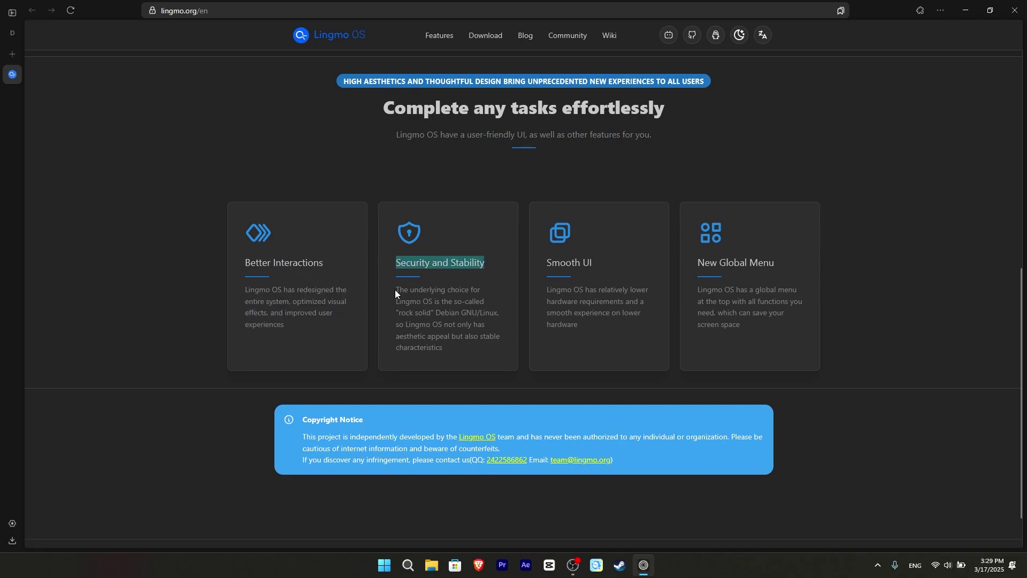
drag(395, 294, 426, 310)
drag(550, 289, 594, 331)
drag(707, 290, 764, 323)
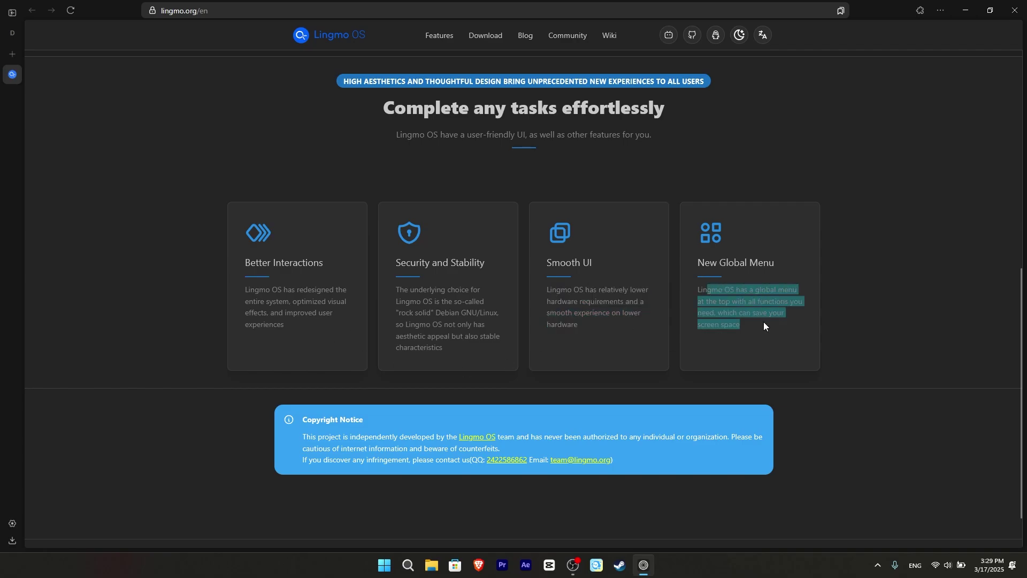
scroll(765, 325, up, 10)
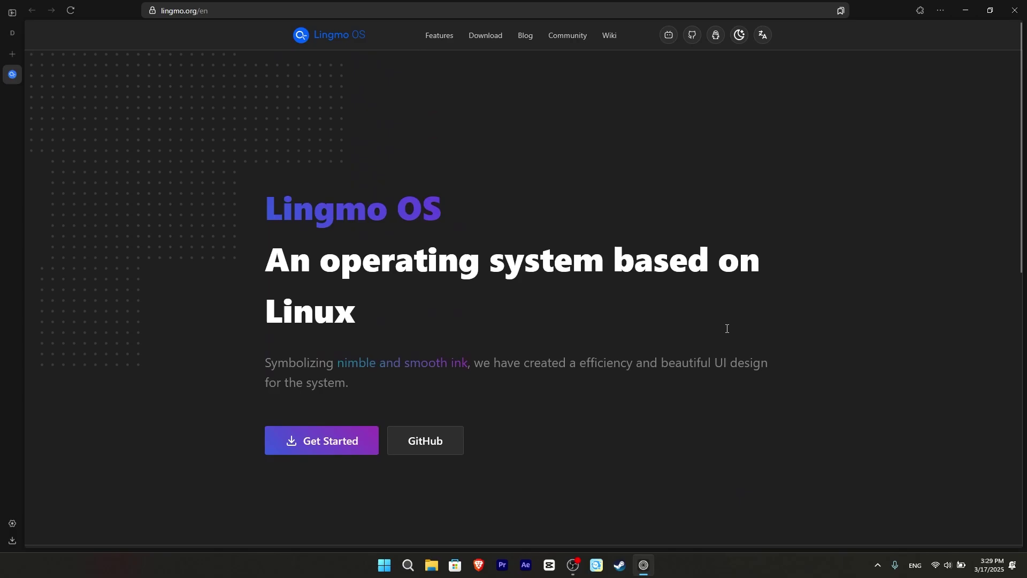
- Go to the Download Lingmo OS page and show the download sources for 3.0-rc8
click(311, 443)
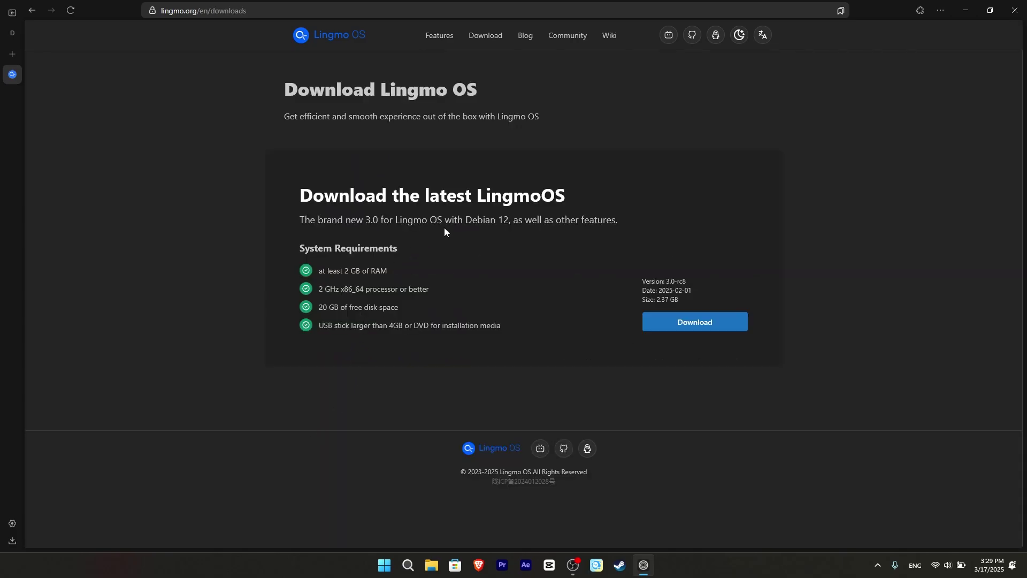
drag(660, 292, 699, 294)
click(682, 281)
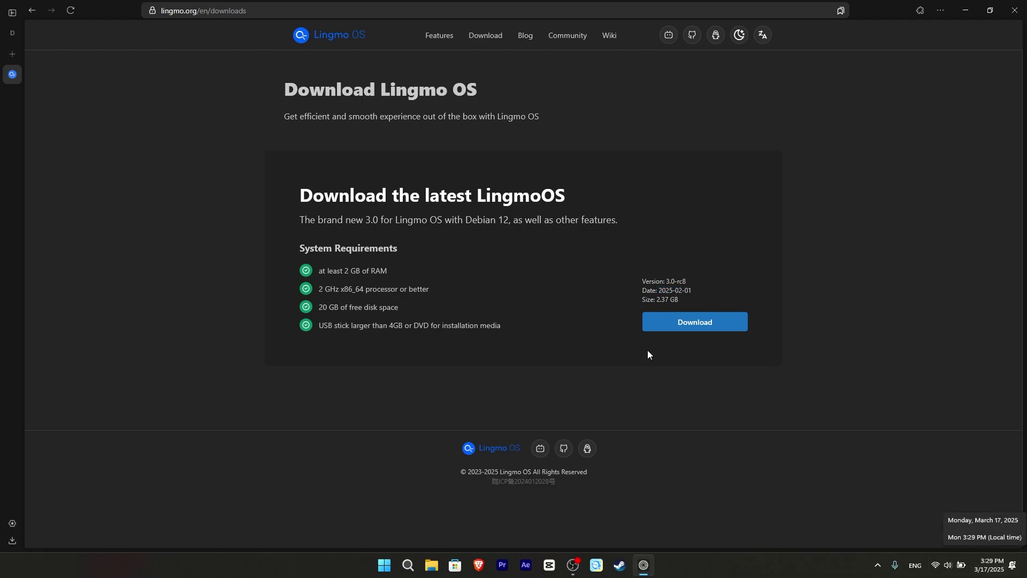
click(686, 326)
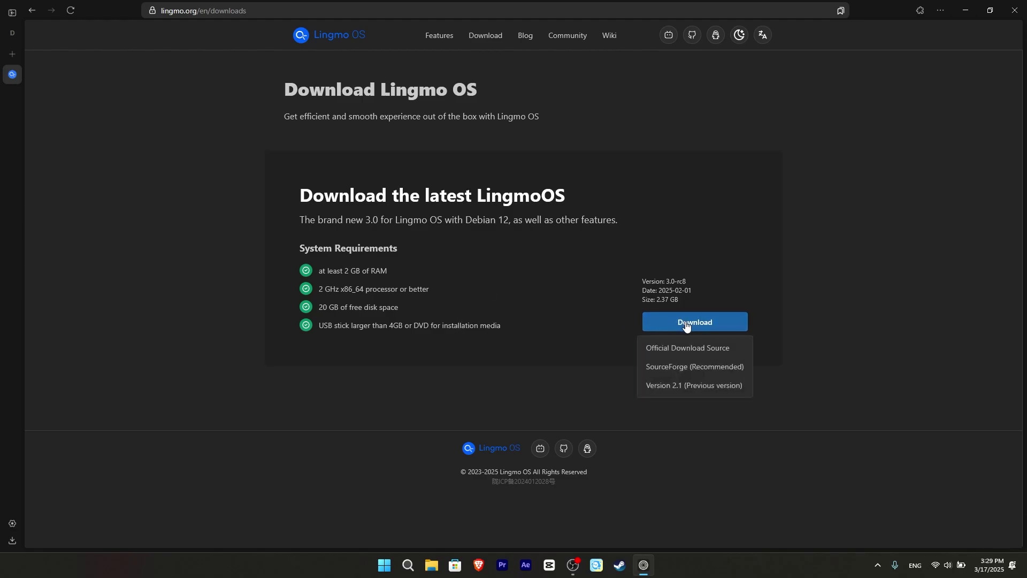
- Download the latest Lingmo OS ISO from the SourceForge mirror
click(700, 375)
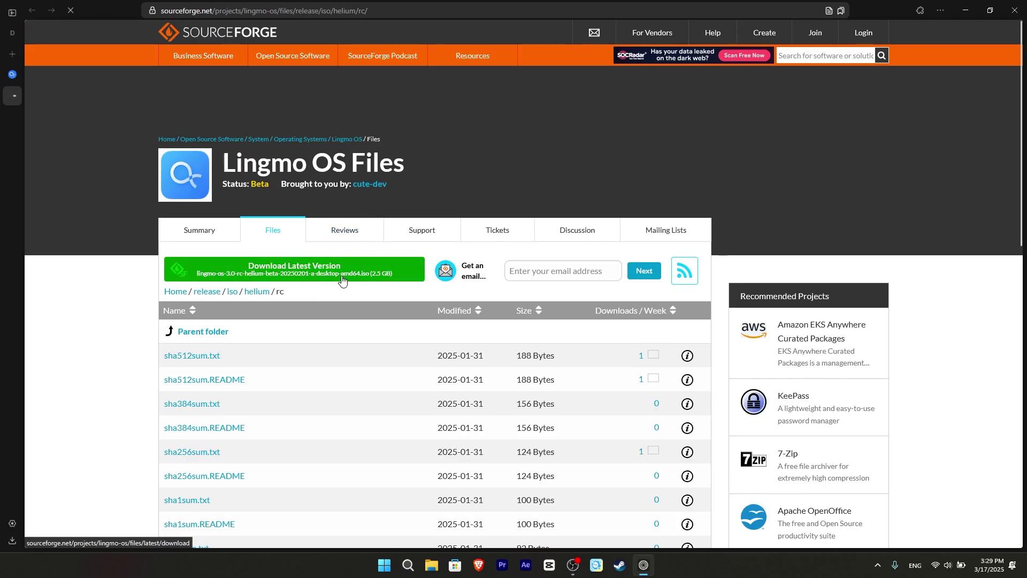
click(342, 281)
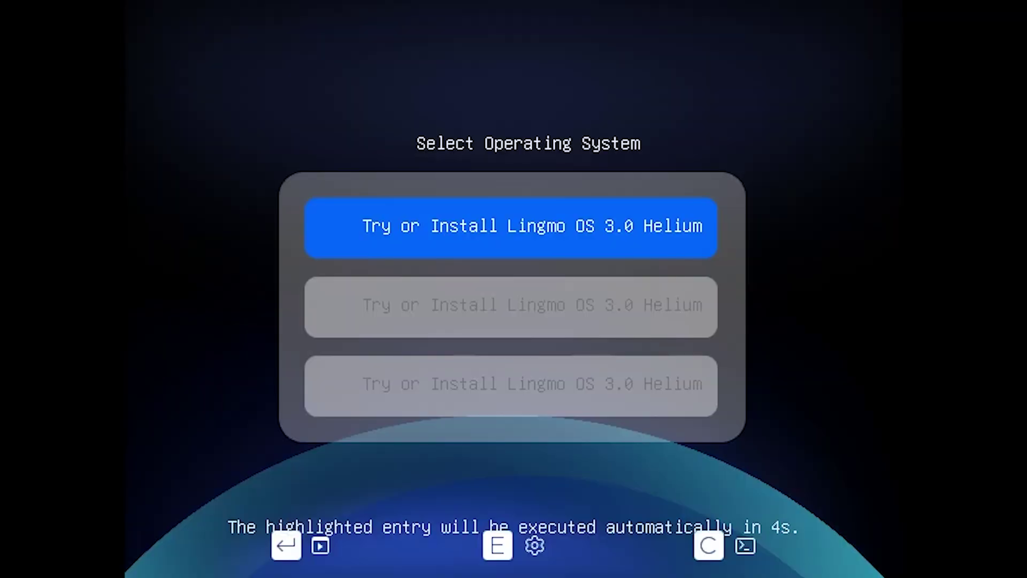
- Highlight the second 'Try or Install Lingmo OS 3.0 Helium' entry in the boot menu
key(Down)
key(Down)
key(Up)
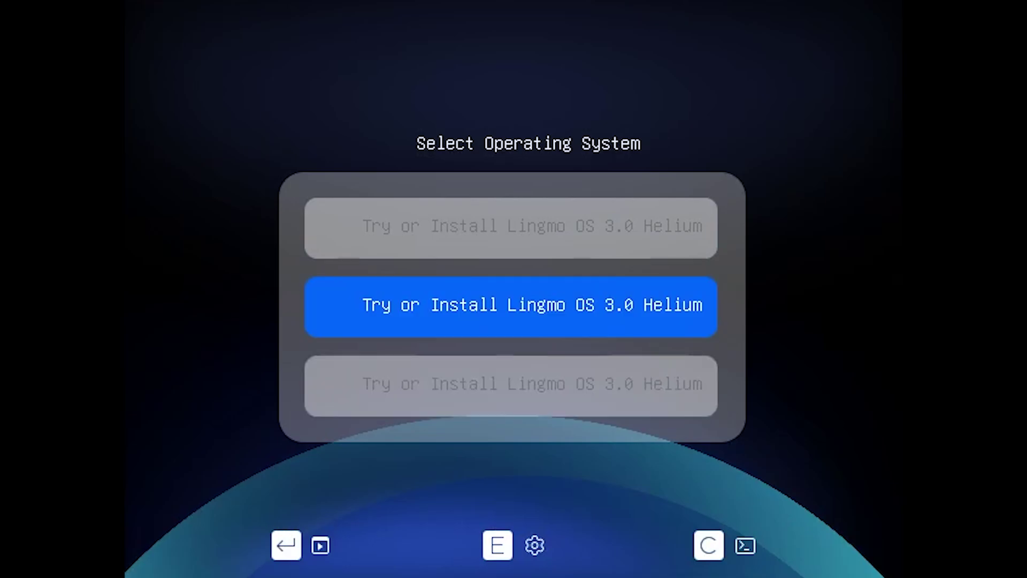
key(Up)
key(Down)
key(Down)
key(Up)
key(Up)
key(Down)
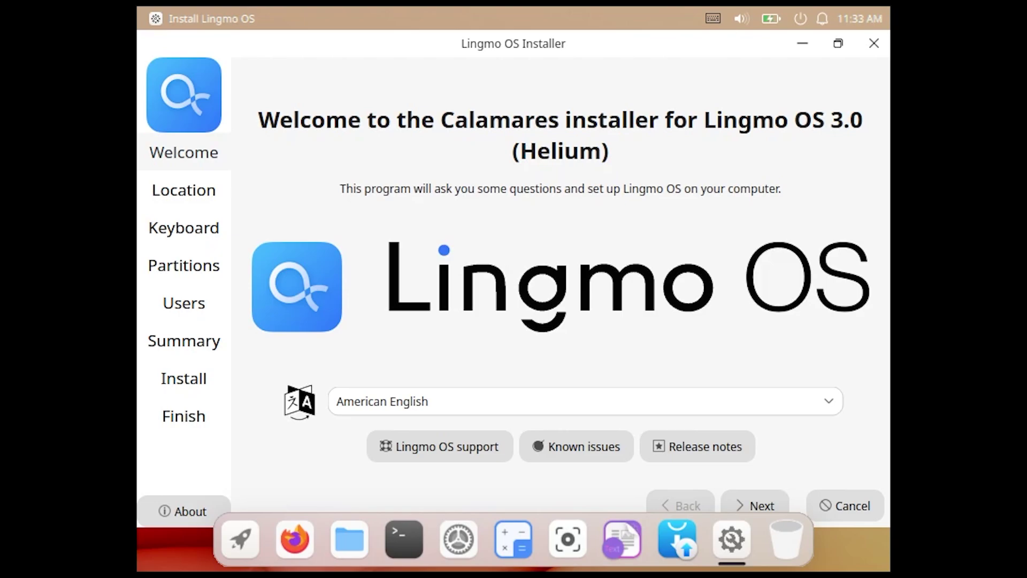
- Advance past the Location and Keyboard steps and choose Erase disk for partitioning
click(802, 43)
click(730, 540)
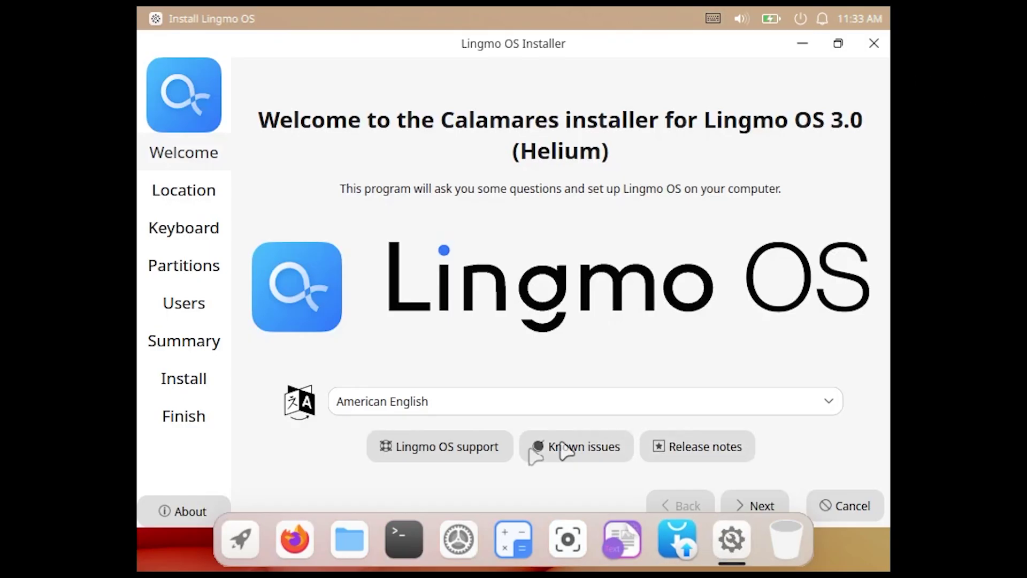
click(762, 505)
click(839, 45)
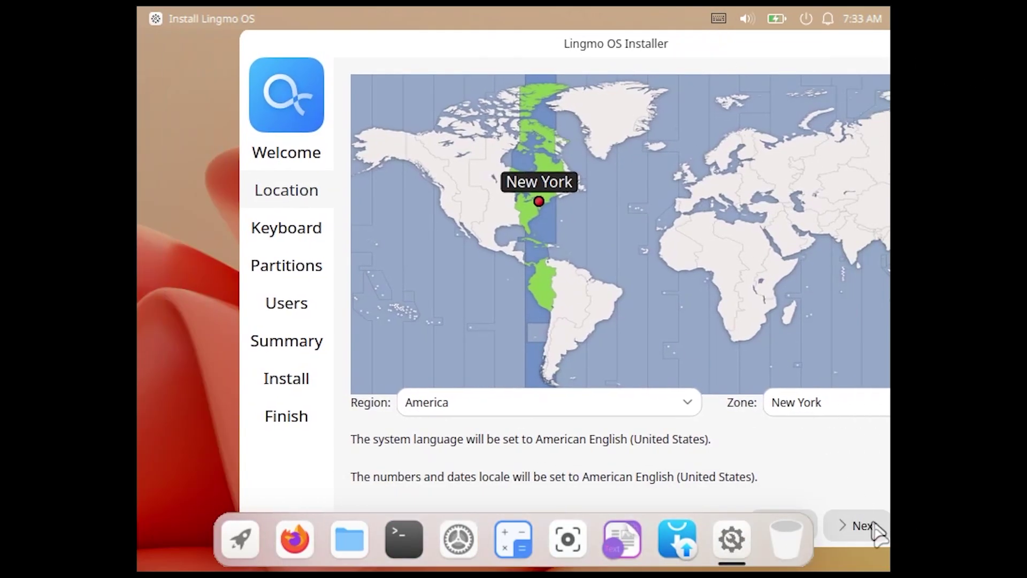
click(871, 530)
click(873, 538)
click(349, 121)
click(859, 536)
- Enter the user name, remove the -virtualbox suffix from the computer name, and set the password
click(414, 119)
text(bekirov)
drag(449, 233, 394, 236)
key(BackSpace)
click(408, 294)
text(1234)
click(602, 291)
text(1234)
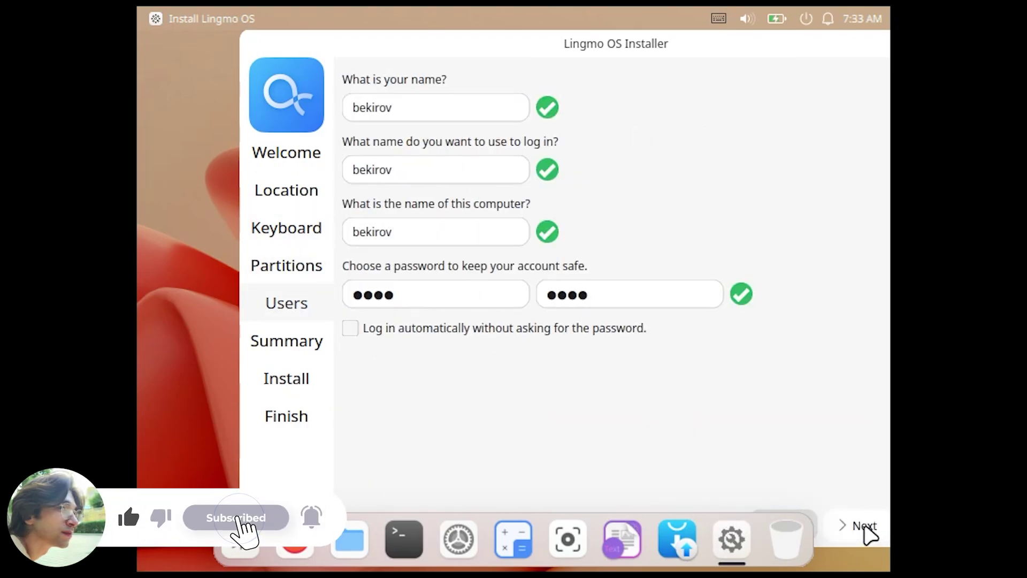
- Confirm the summary and start installing Lingmo OS
click(861, 527)
click(860, 526)
drag(588, 37, 486, 38)
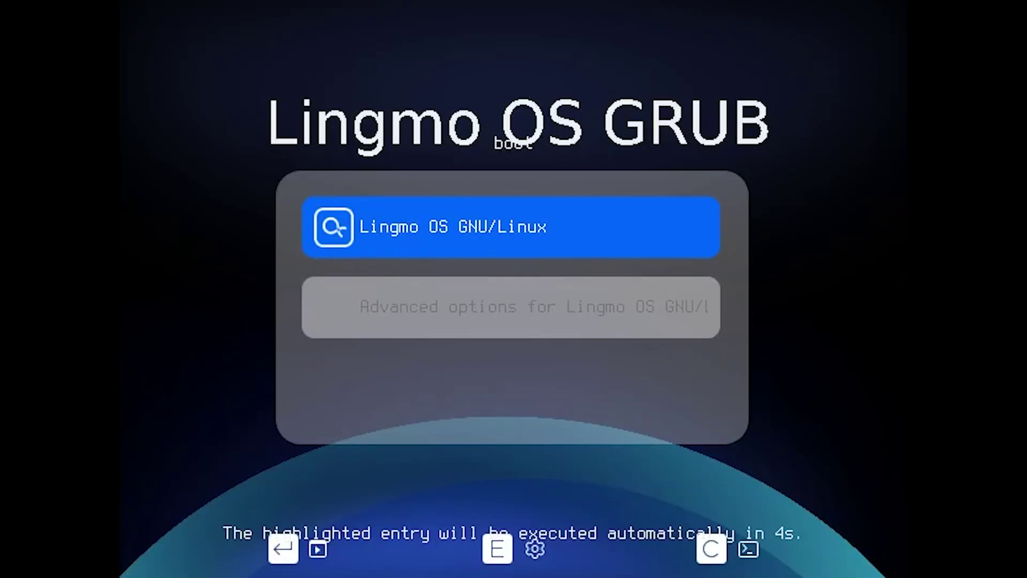
- Boot Lingmo OS GNU/Linux from GRUB immediately, skipping the countdown
key(Return)
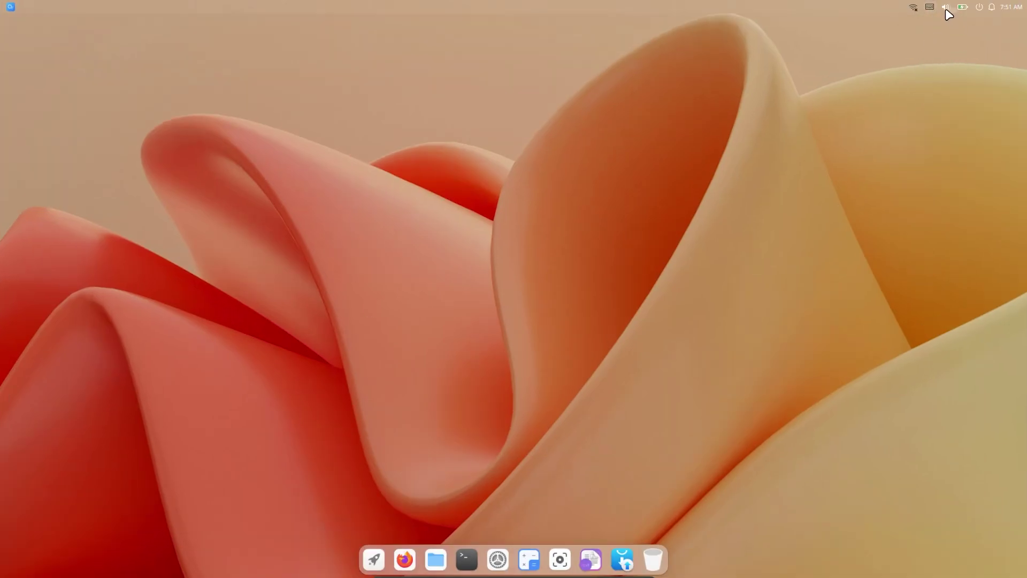
click(946, 7)
drag(929, 122, 1026, 124)
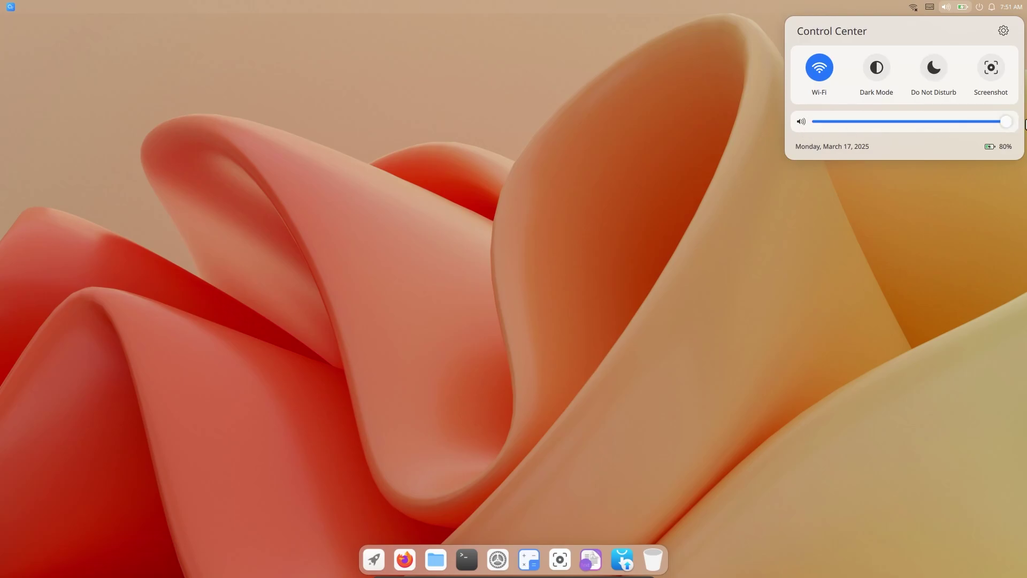
click(882, 69)
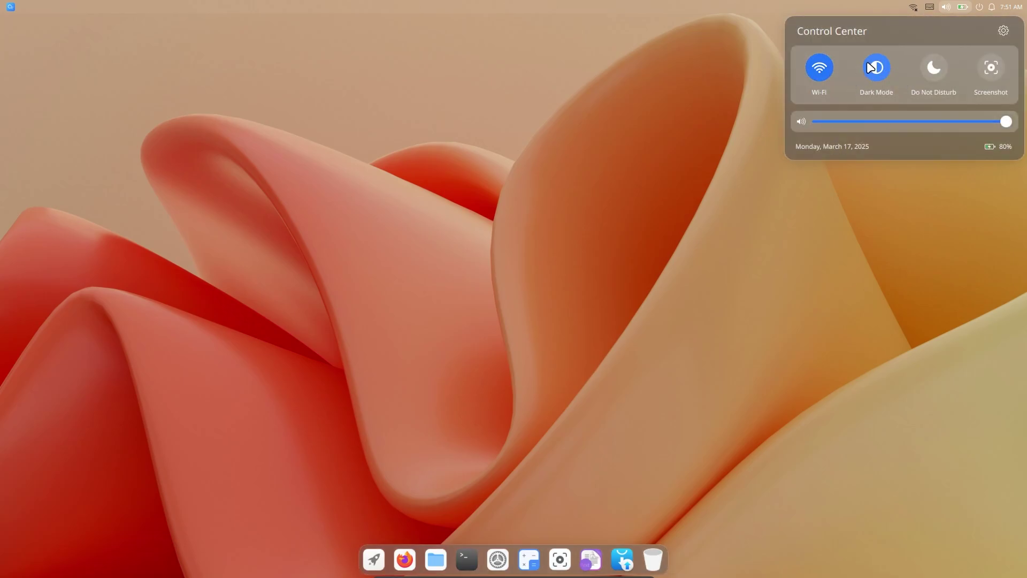
click(877, 70)
click(881, 71)
click(880, 68)
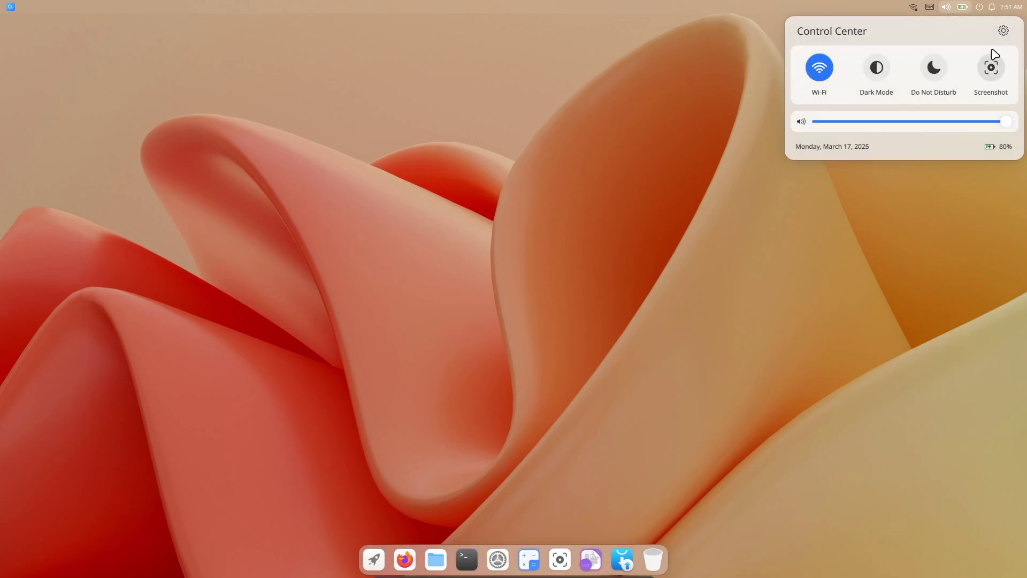
click(1004, 31)
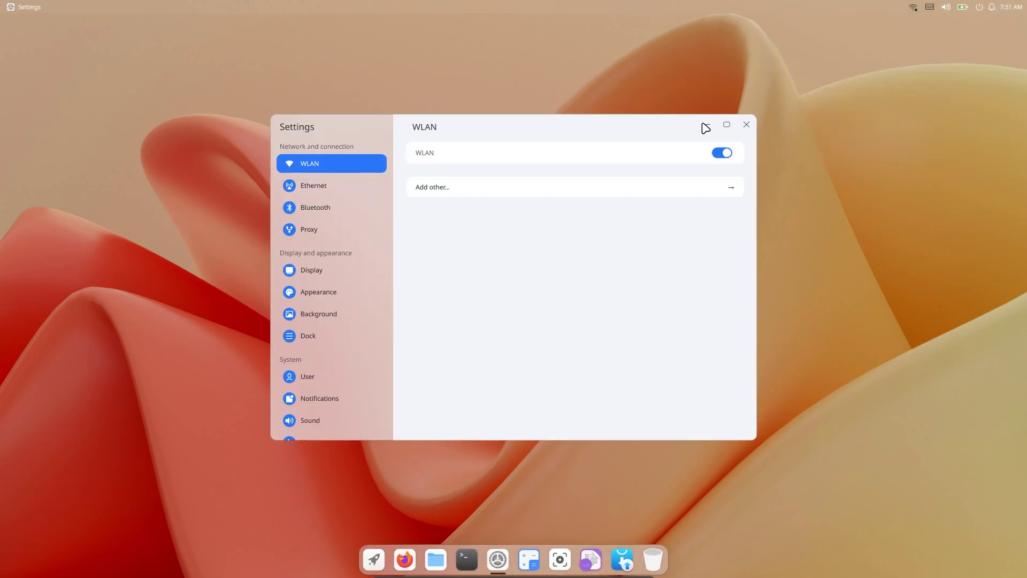
click(746, 124)
click(992, 7)
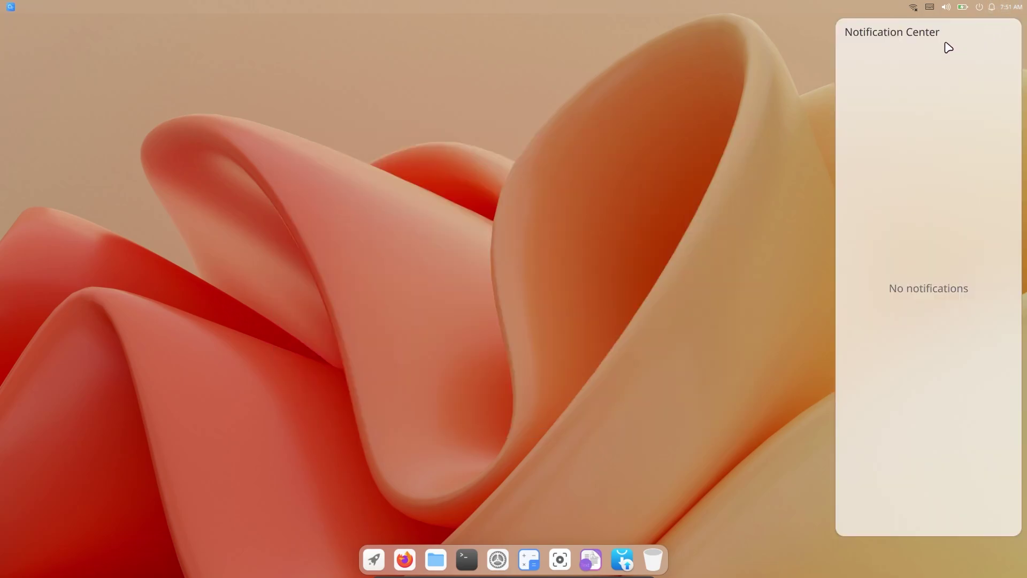
click(1012, 7)
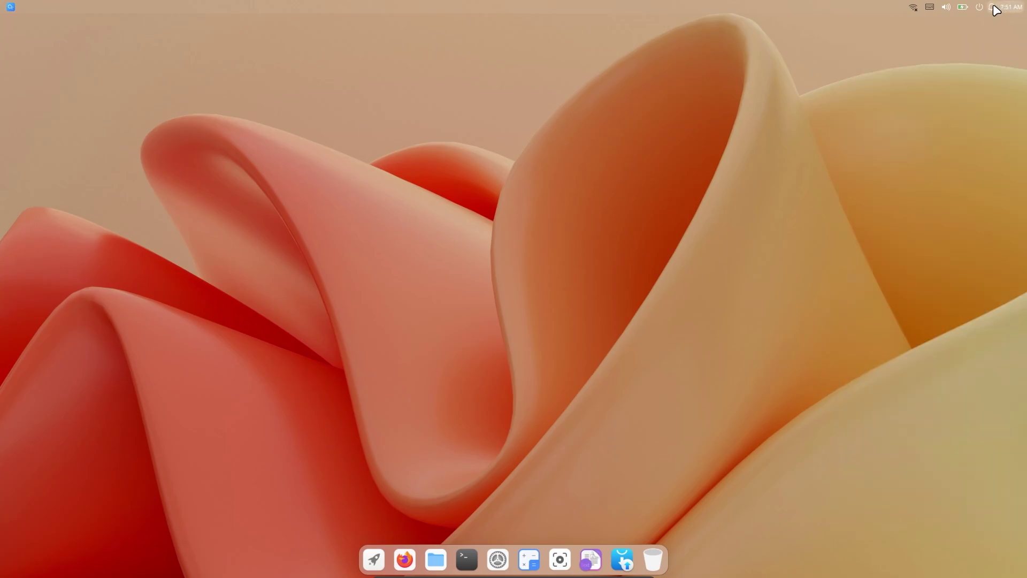
- Launch the Discover software store from the full-screen app launcher
click(1017, 7)
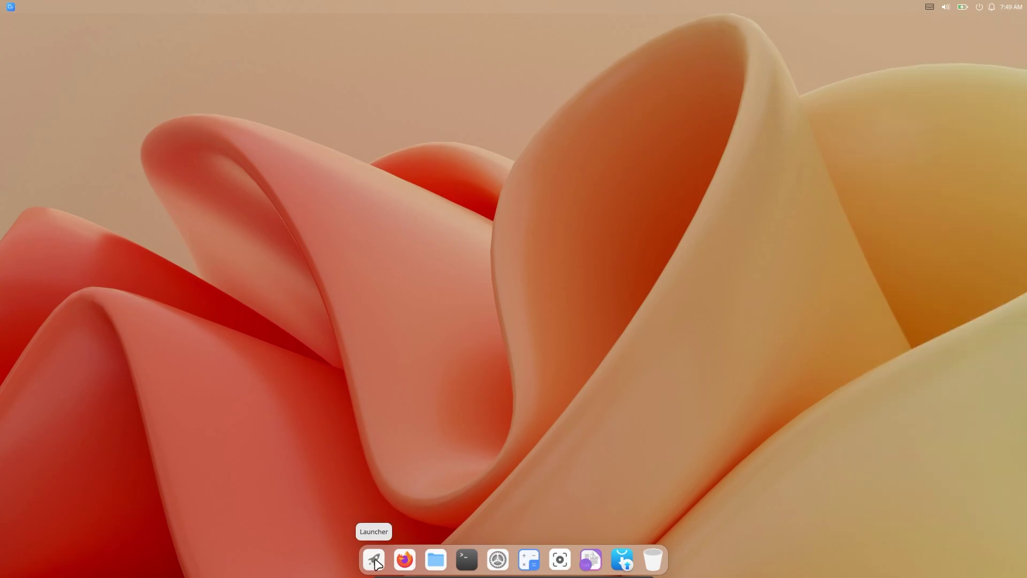
click(374, 560)
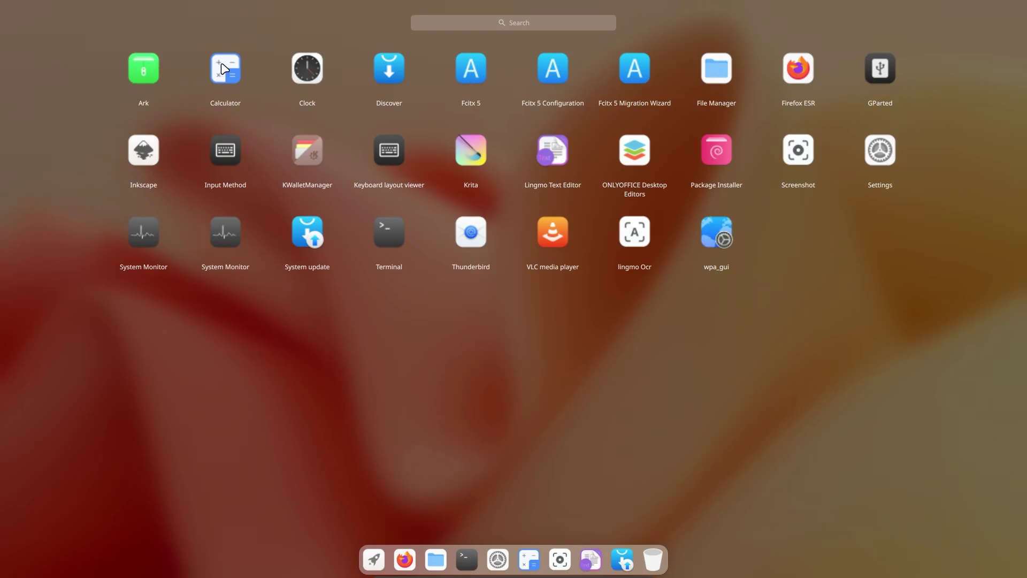
click(388, 67)
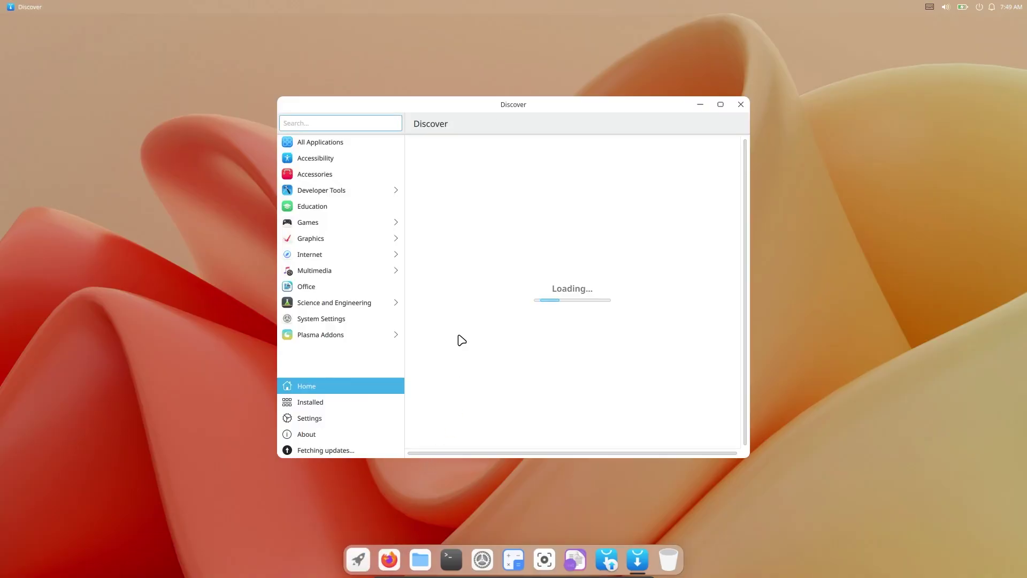
key(super)
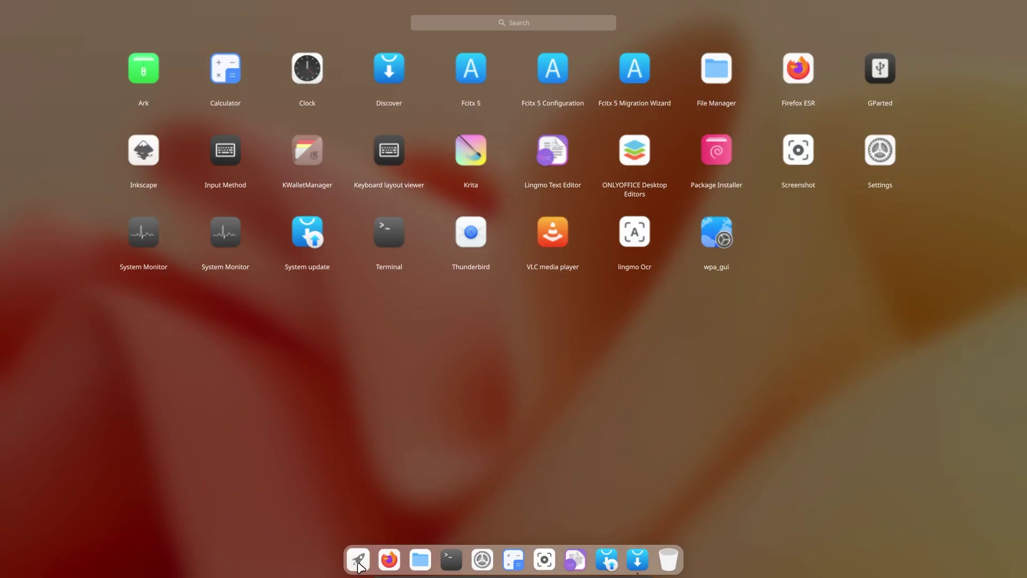
click(567, 423)
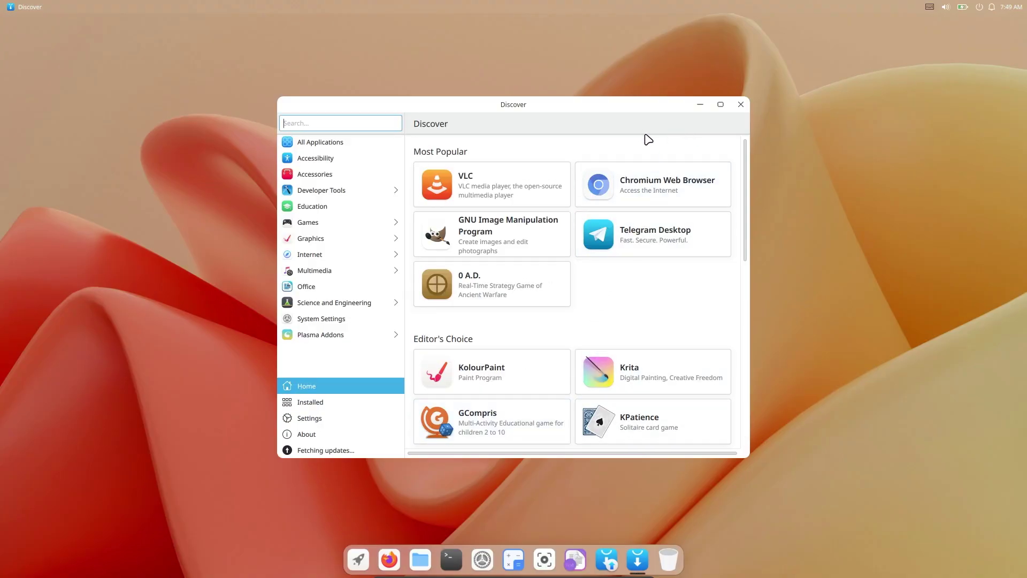
- Move and enlarge the Discover window until the app cards fill four columns
drag(580, 97, 564, 65)
drag(731, 428, 1000, 499)
drag(656, 77, 565, 58)
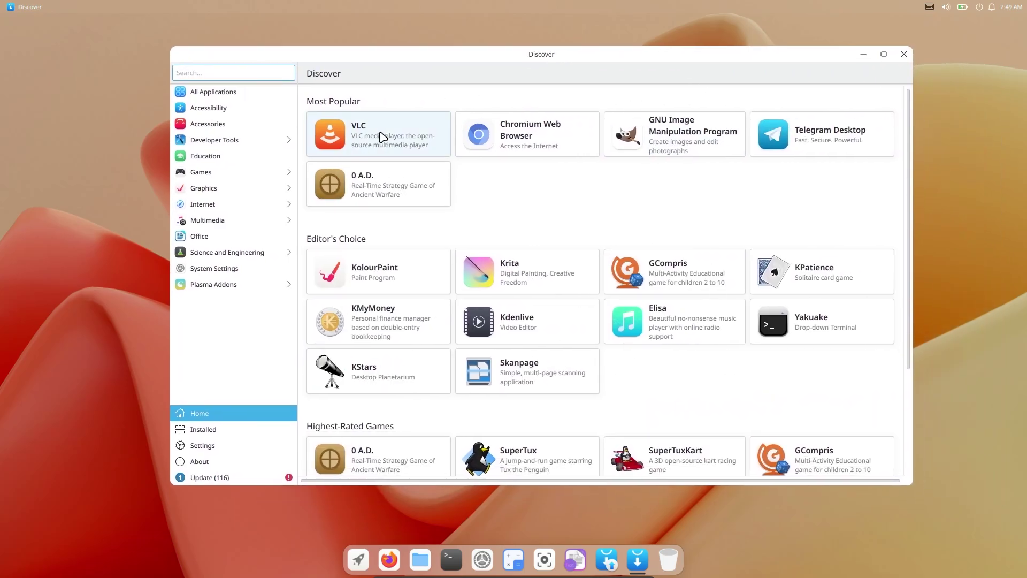
- Close Discover, type 'fefefefeferf' in Text Editor, then close it without saving
key(alt+F4)
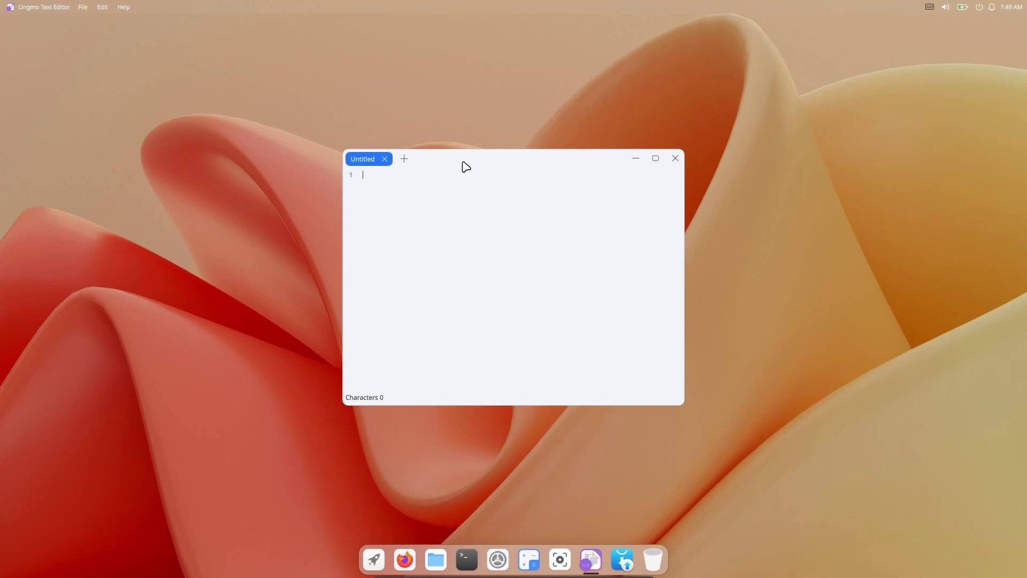
text(fefefefeferf)
click(675, 158)
click(482, 300)
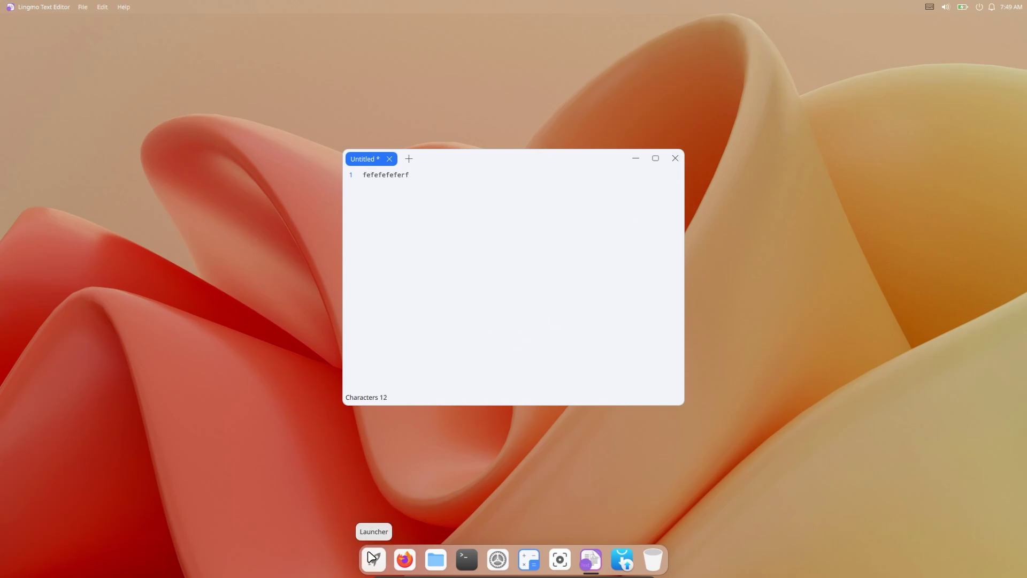
click(675, 158)
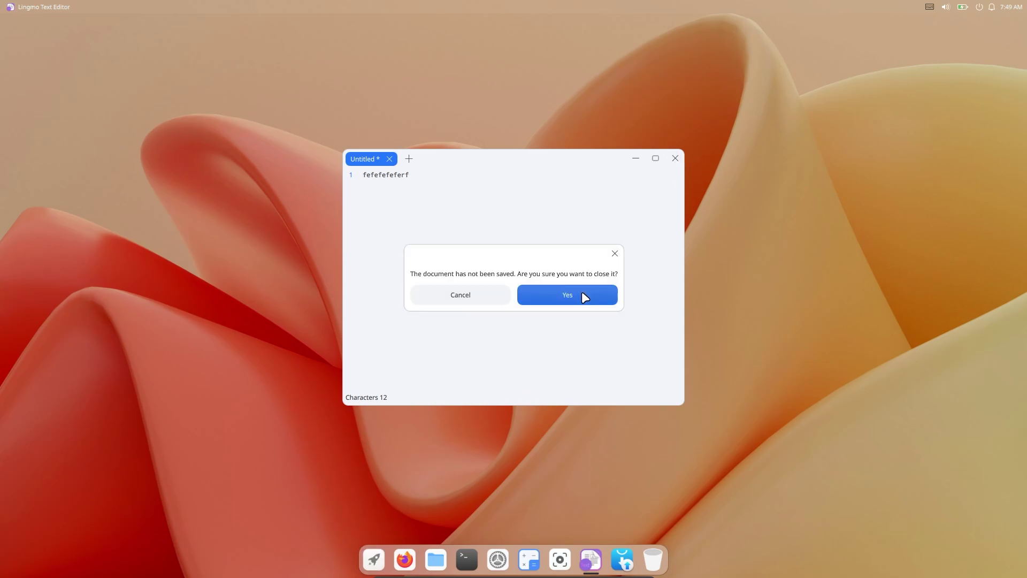
click(585, 296)
click(374, 559)
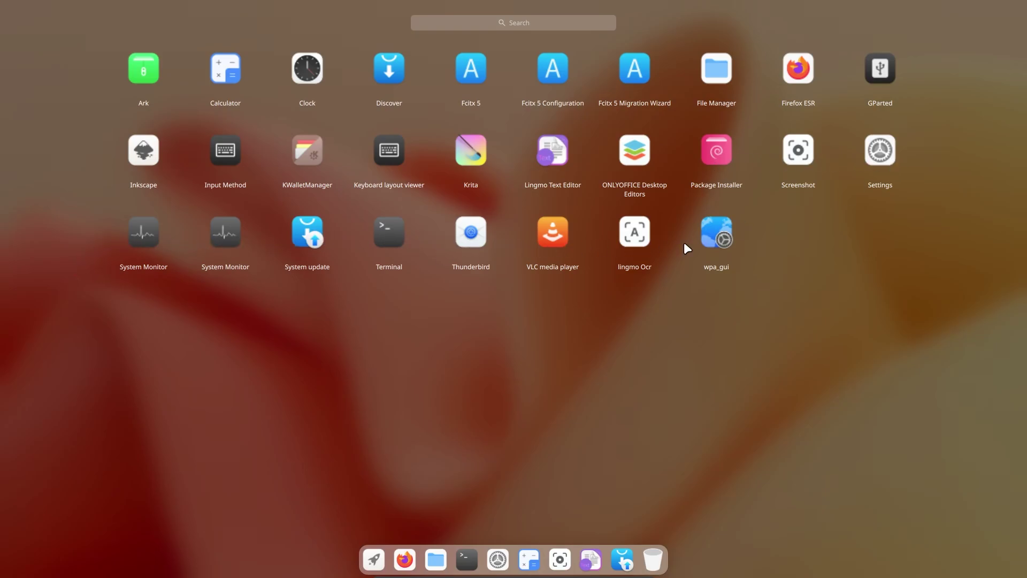
- Launch GNOME System Monitor, maximize it, and show the Resources graphs
click(151, 230)
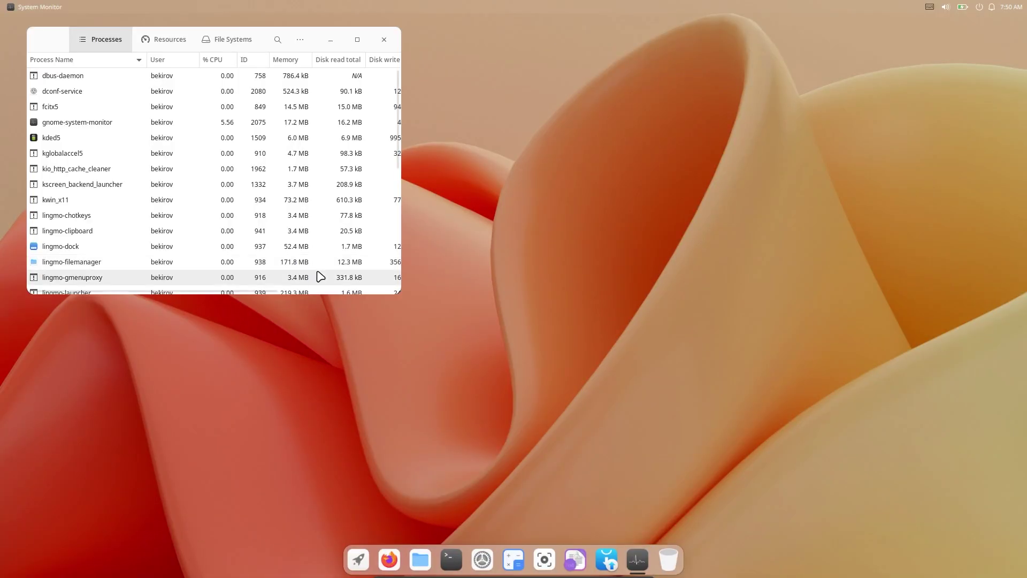
click(357, 39)
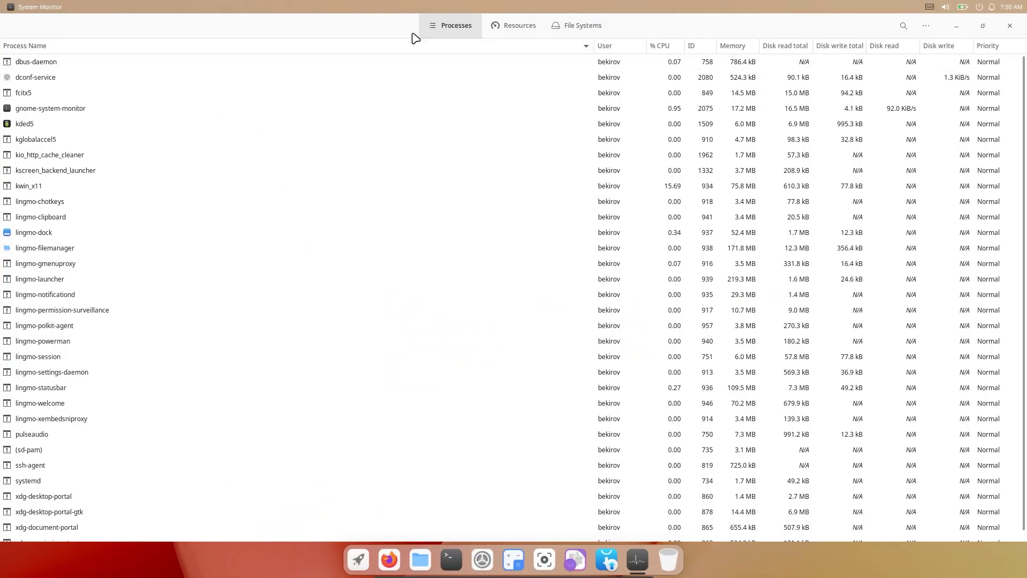
click(530, 27)
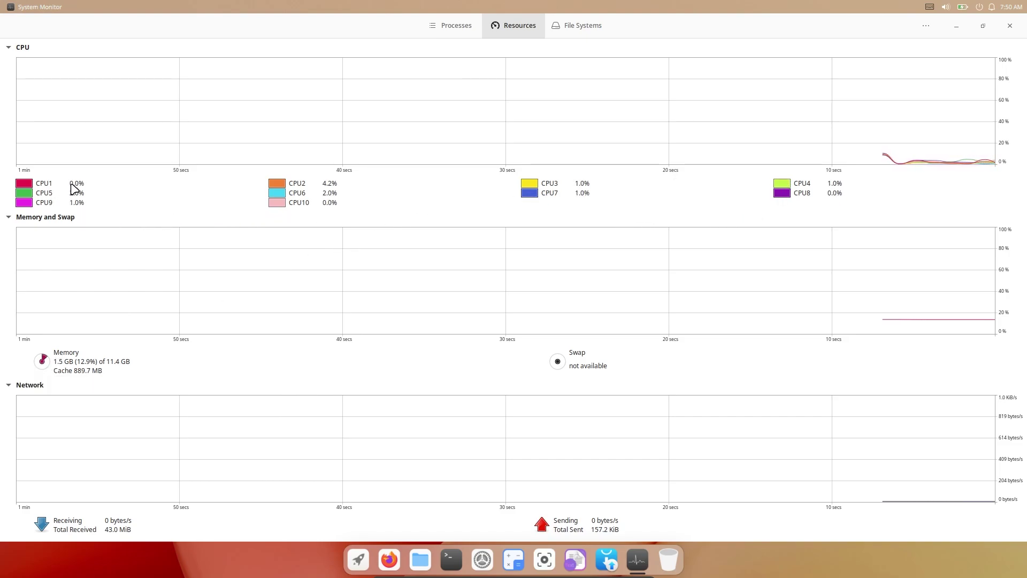
- Close GNOME System Monitor and launch Lingmo System Monitor from the app launcher
click(1010, 27)
click(372, 563)
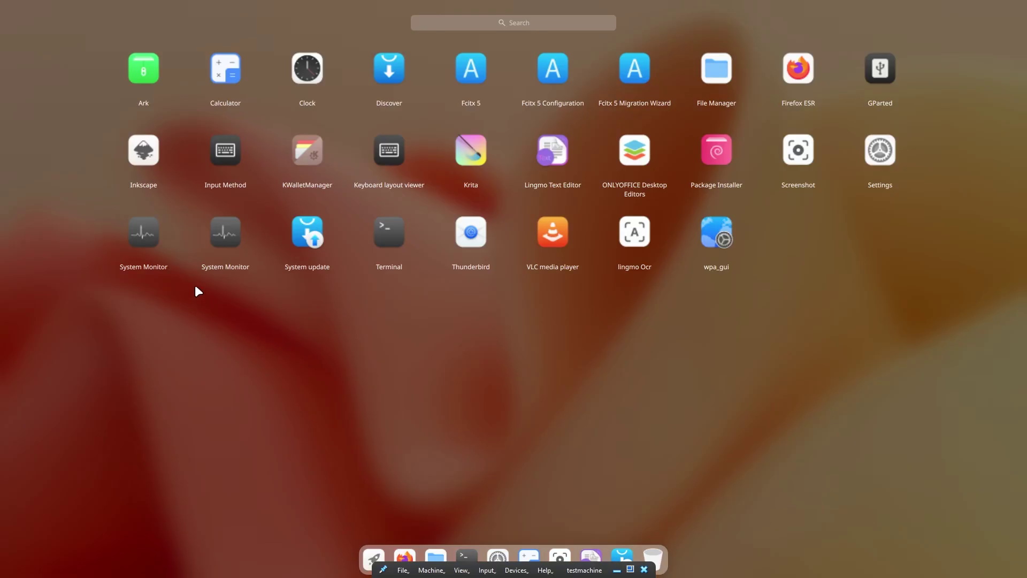
click(225, 235)
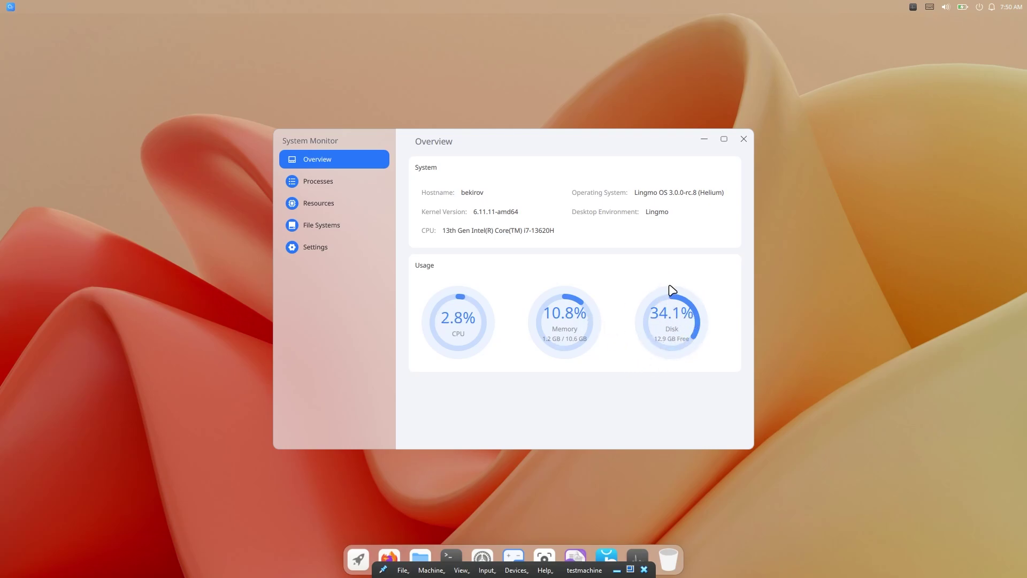
- Close the System Monitor and briefly open and dismiss the app launcher
click(745, 138)
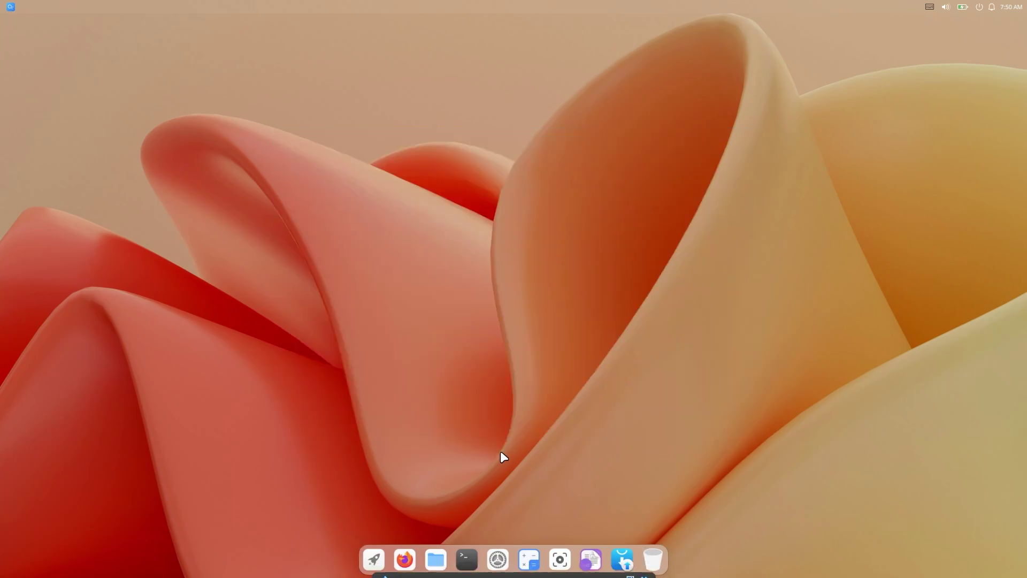
click(374, 559)
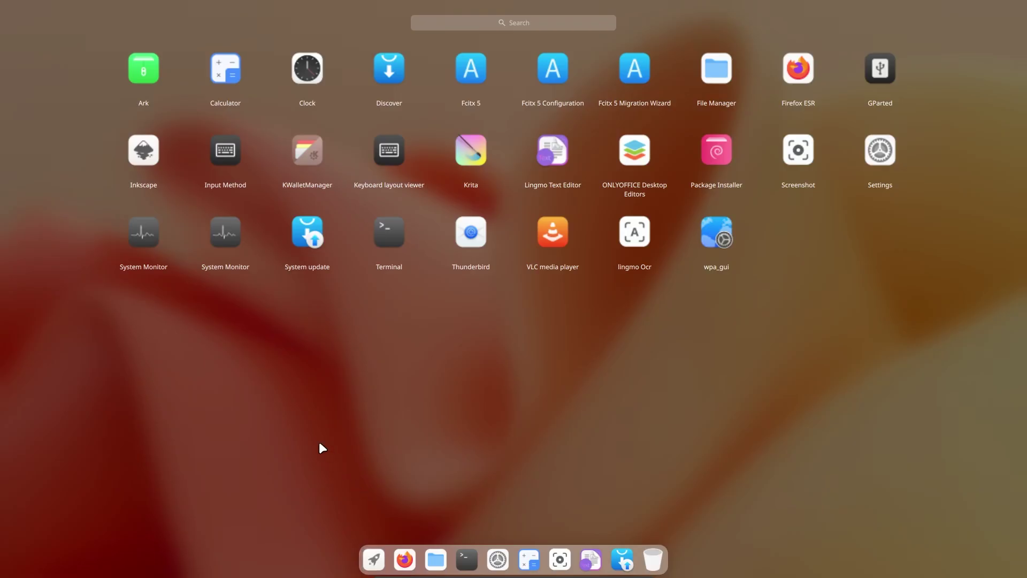
click(329, 220)
- In the Control Center, turn Dark Mode on and then back off
click(946, 6)
click(876, 67)
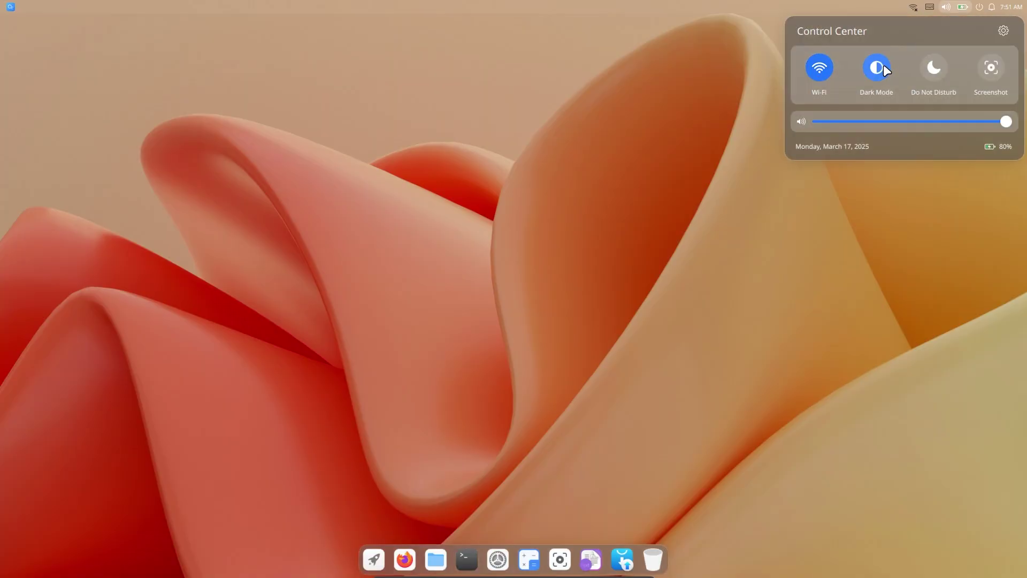
click(880, 68)
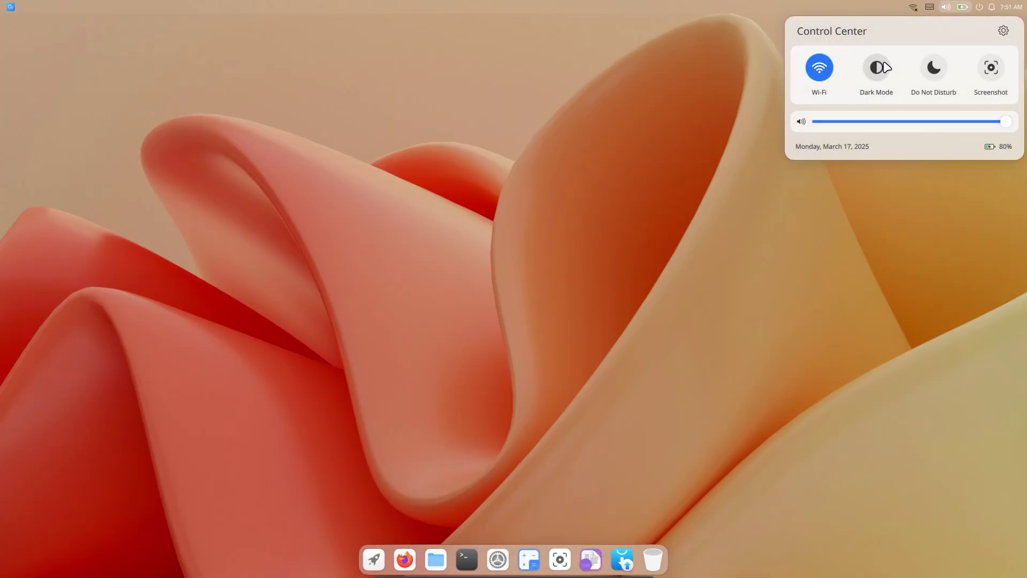
- Close the Control Center, open Settings, and view the Ethernet and Bluetooth pages
click(879, 68)
click(496, 562)
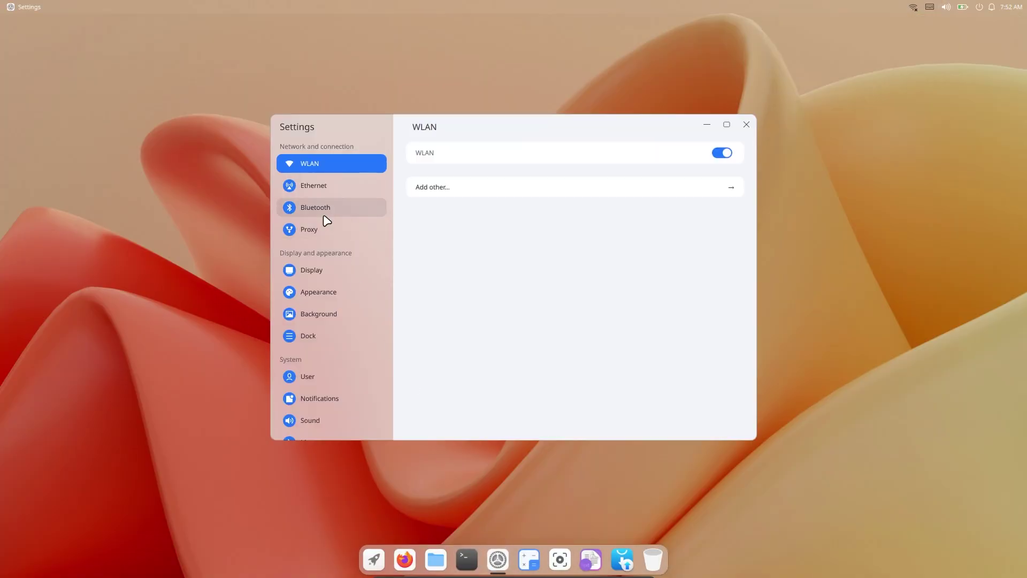
click(337, 185)
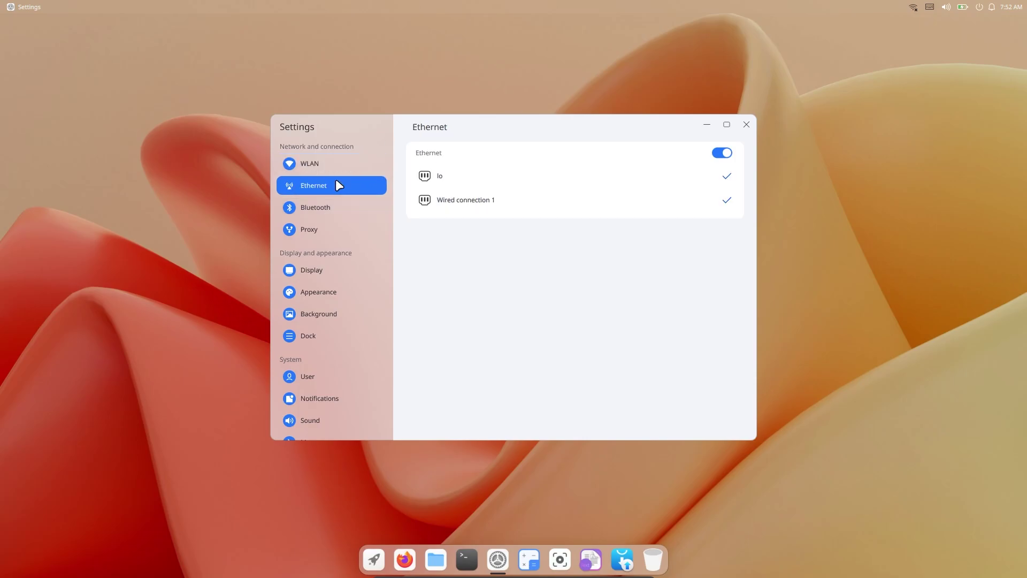
click(335, 209)
- Check the Proxy page, then open Display and its advanced display configuration window
click(309, 231)
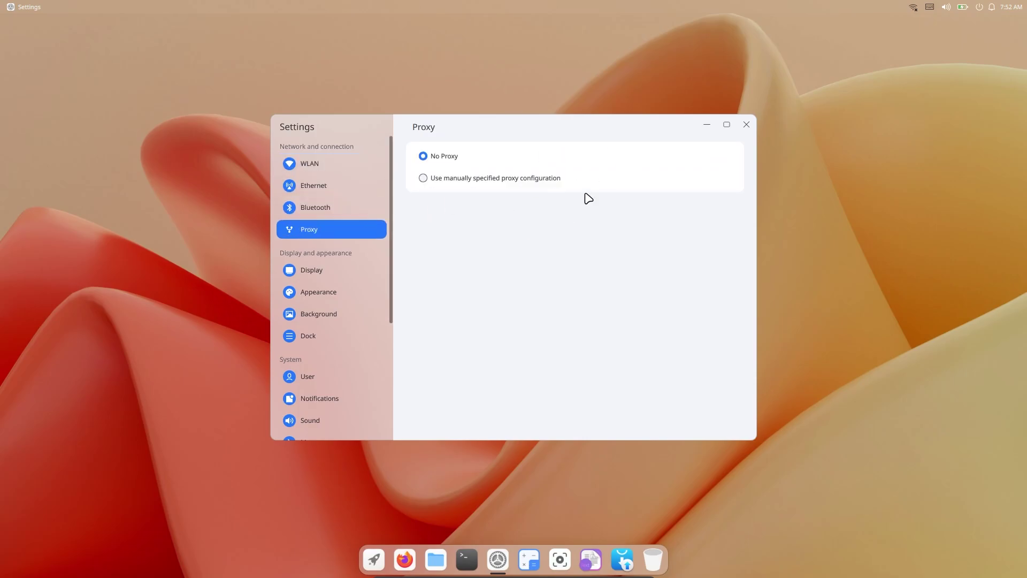
click(335, 270)
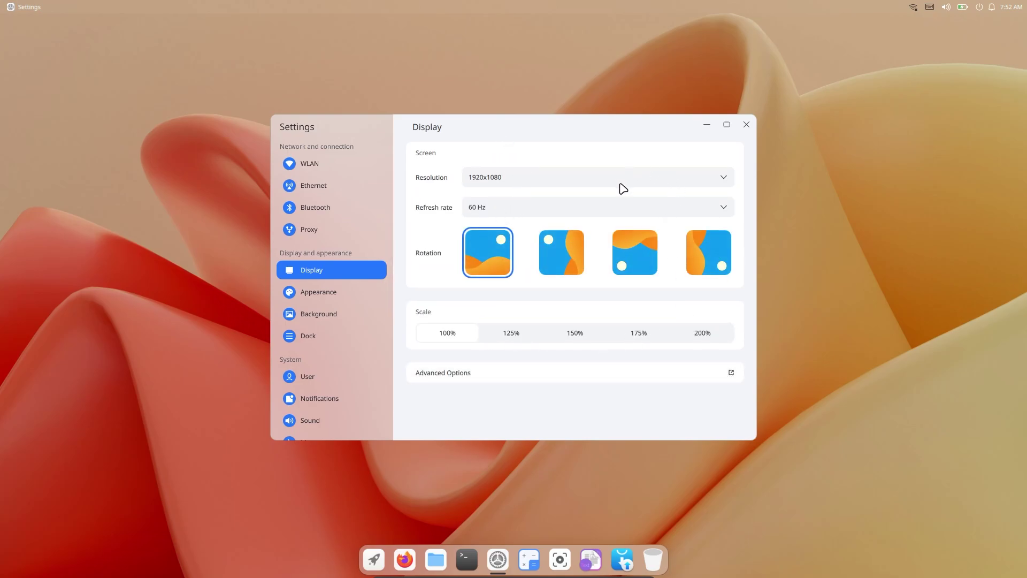
click(623, 374)
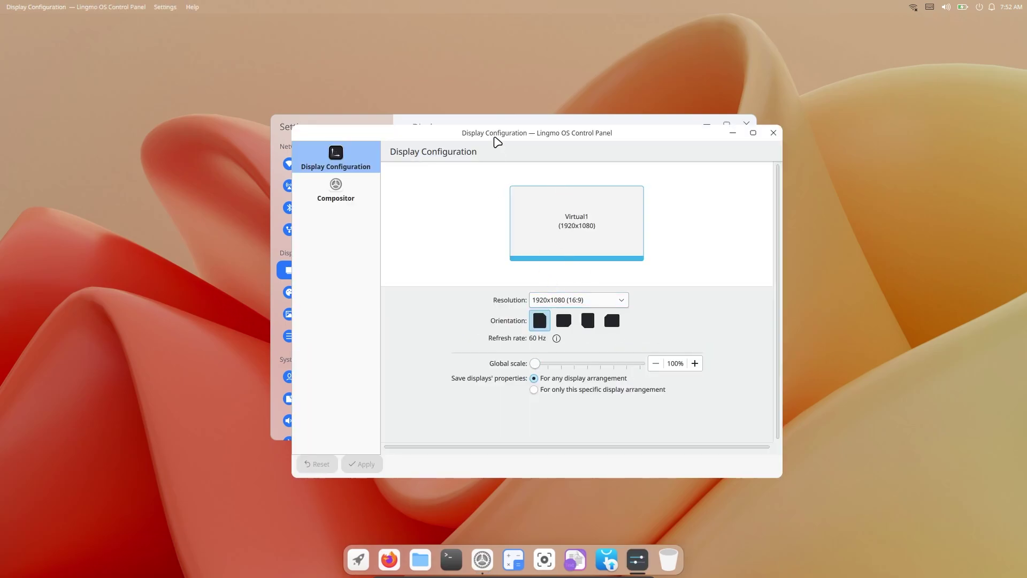
- Close Display Configuration and set the Appearance theme to Dark after trying Light
key(alt+F4)
click(326, 294)
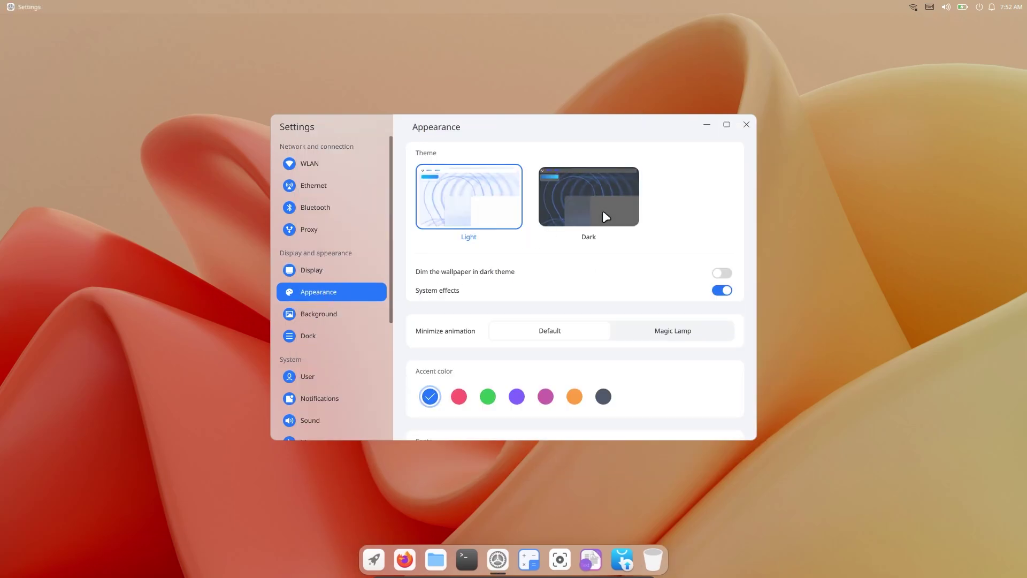
click(606, 217)
click(469, 222)
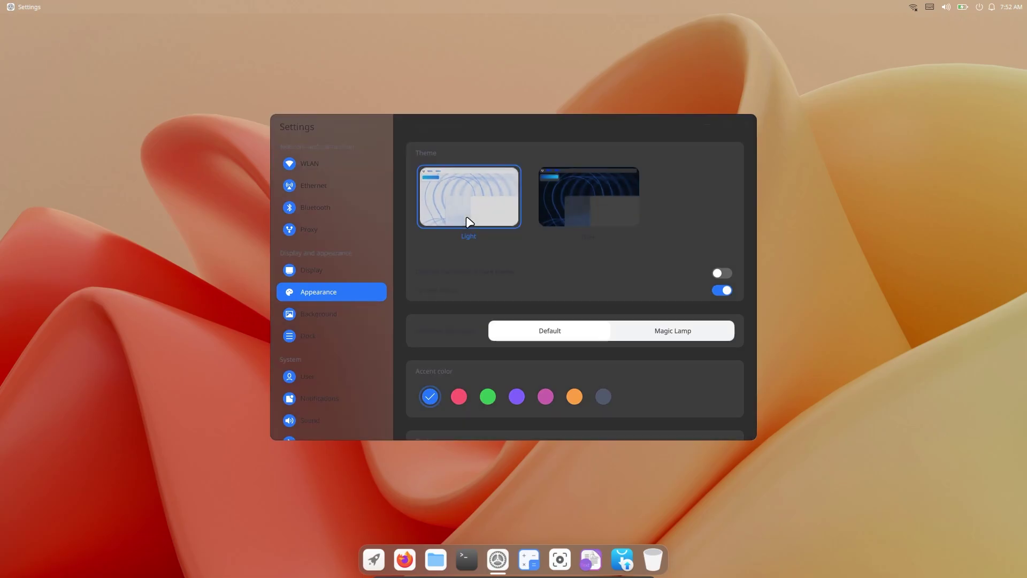
click(572, 211)
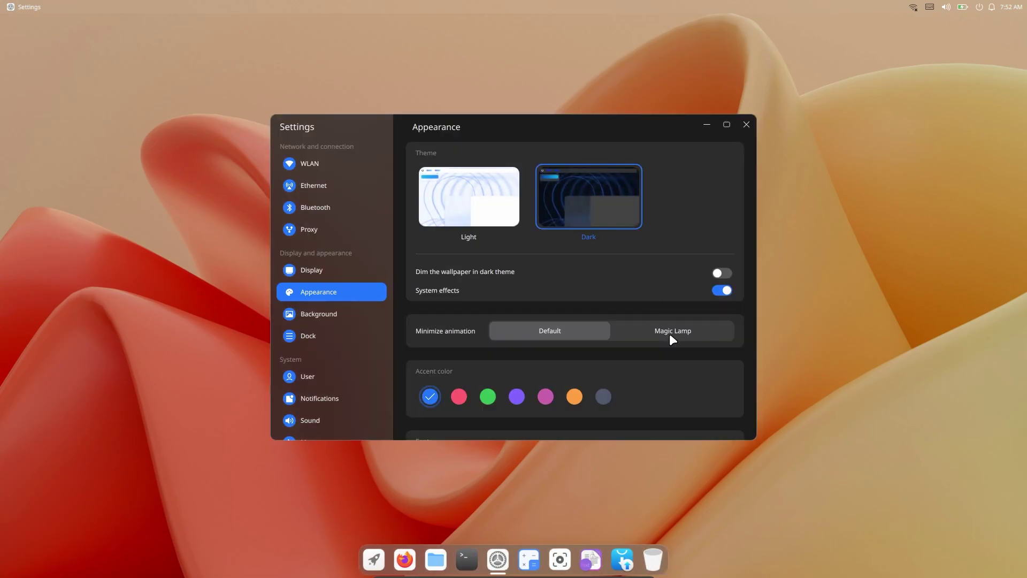
- Choose the Magic Lamp minimize animation, scroll through Appearance, and move on to Background
click(630, 331)
drag(544, 124, 538, 96)
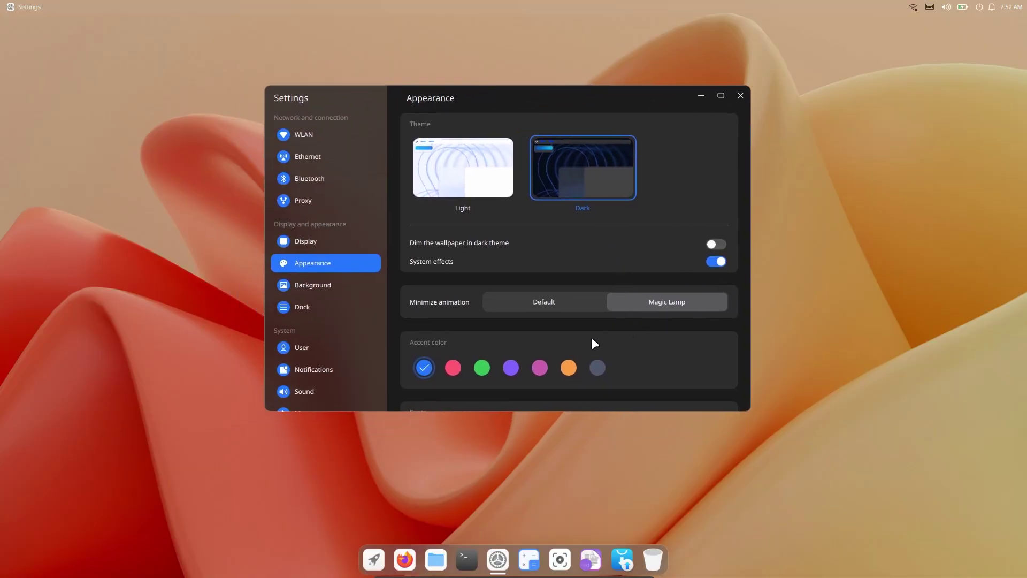
scroll(570, 353, down, 3)
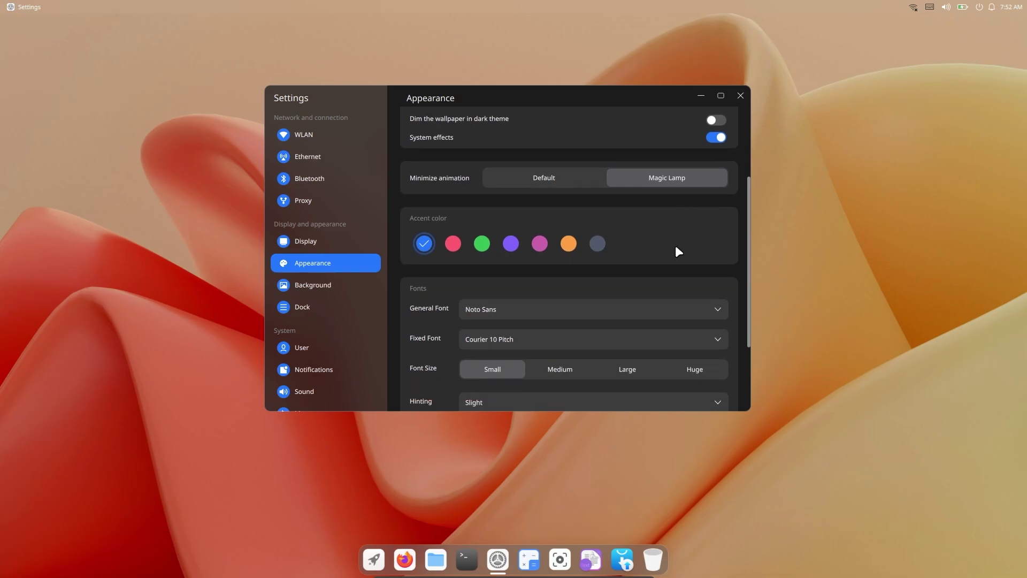
scroll(575, 267, down, 2)
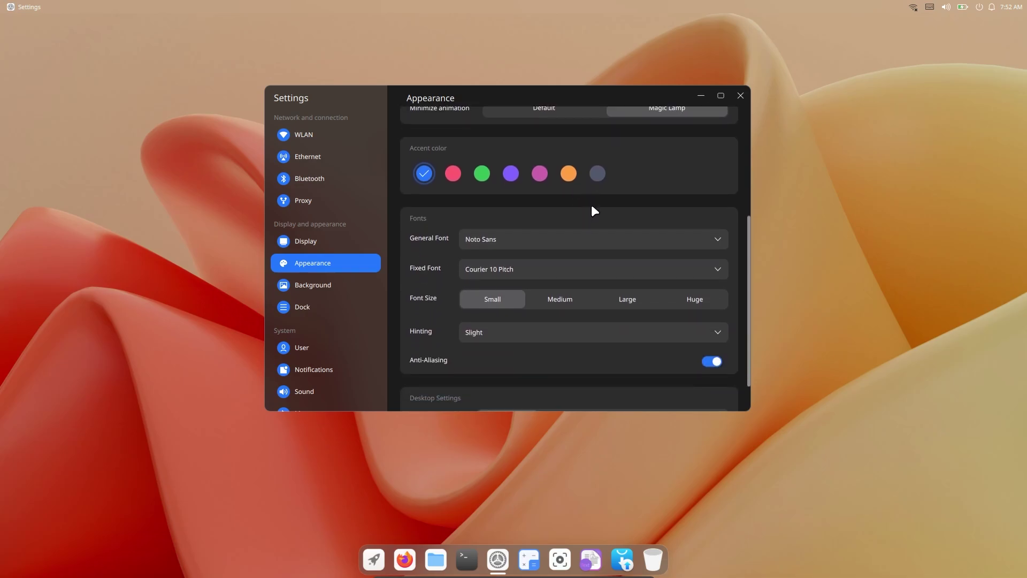
scroll(615, 165, down, 1)
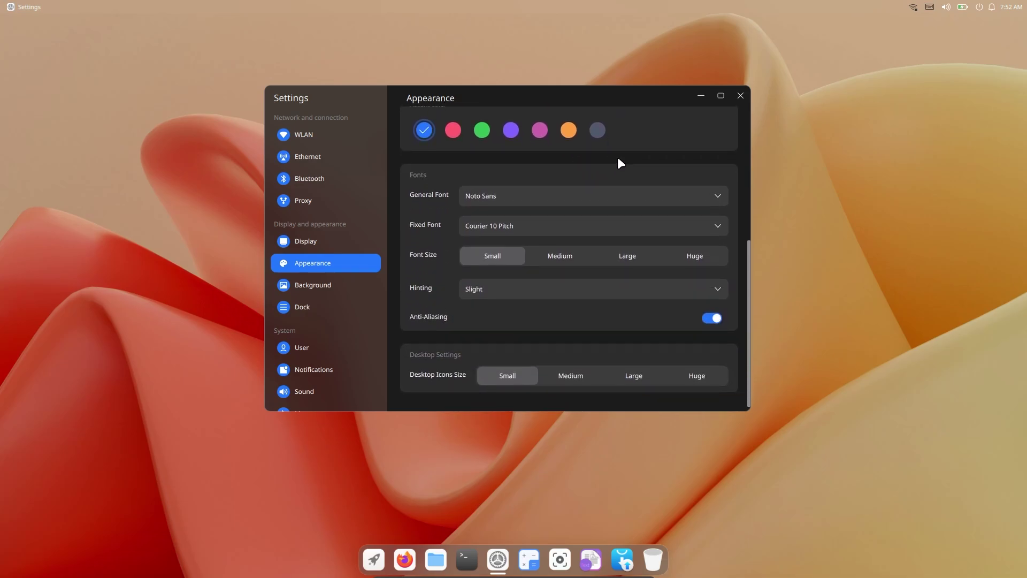
key(Down)
- Set the snowy mountain picture as the wallpaper after trying the purple wave one
scroll(570, 349, down, 2)
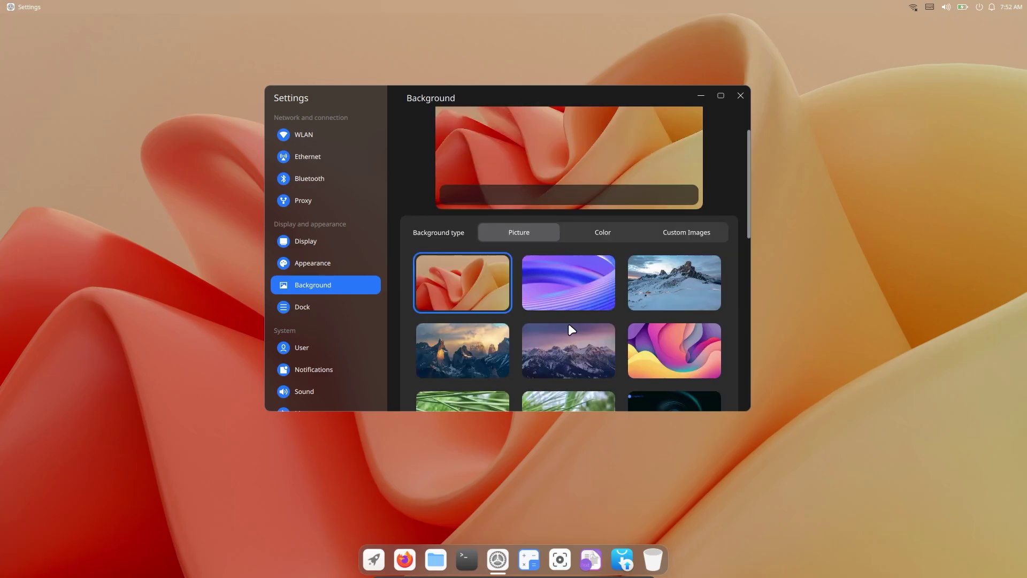
click(568, 300)
click(665, 280)
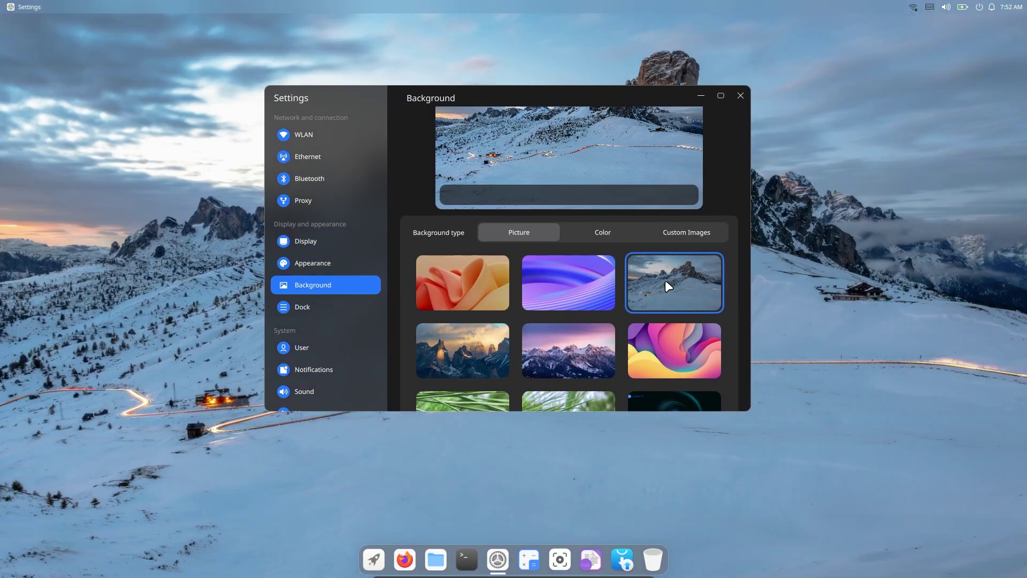
- In Dock settings, try the Full style, then return the dock to Center style
scroll(665, 281, down, 2)
scroll(647, 282, down, 4)
drag(311, 310, 354, 329)
click(370, 328)
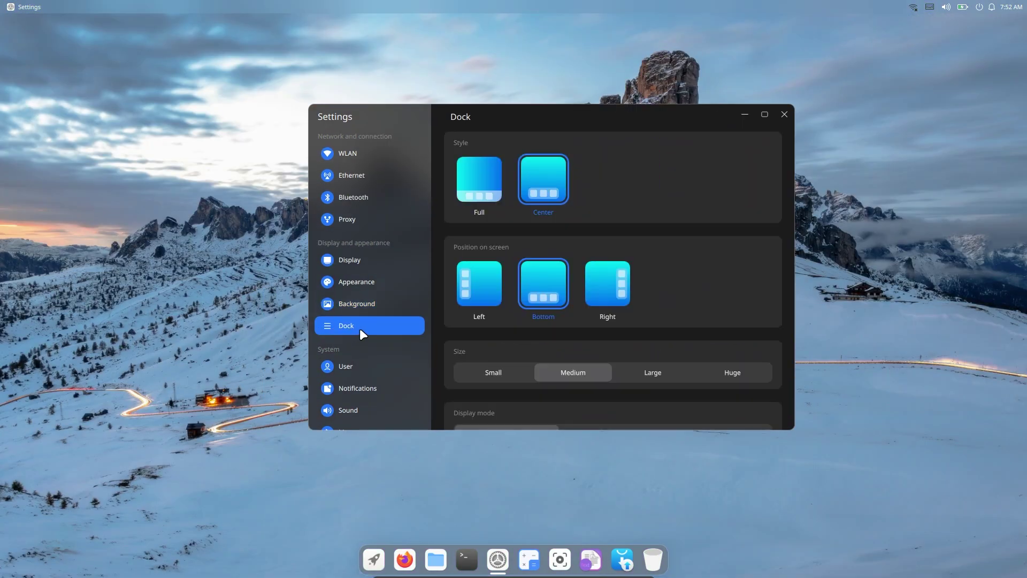
click(487, 188)
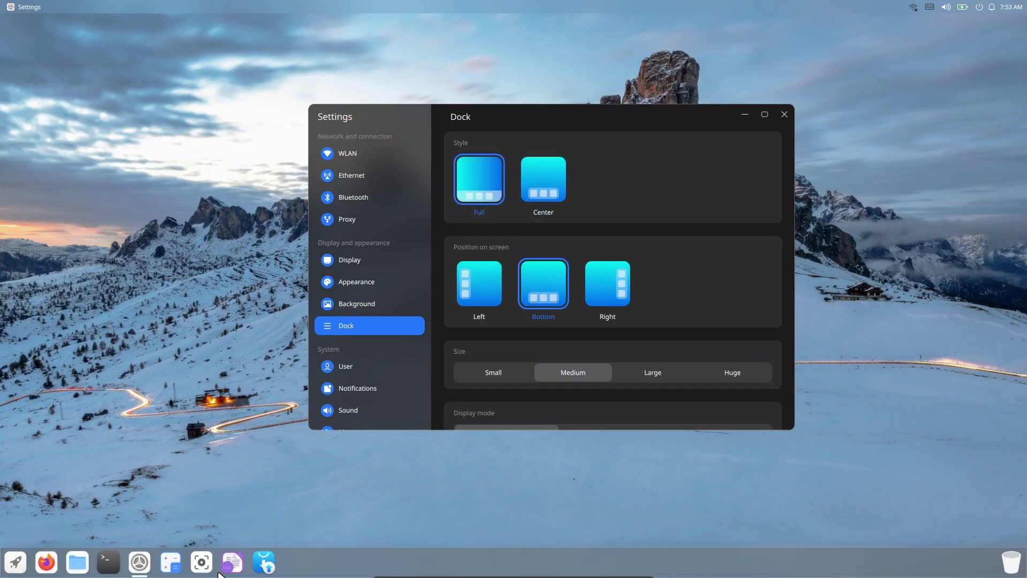
click(551, 185)
- Set the dock Display mode to Smart hide and move the Settings window lower
scroll(557, 280, down, 1)
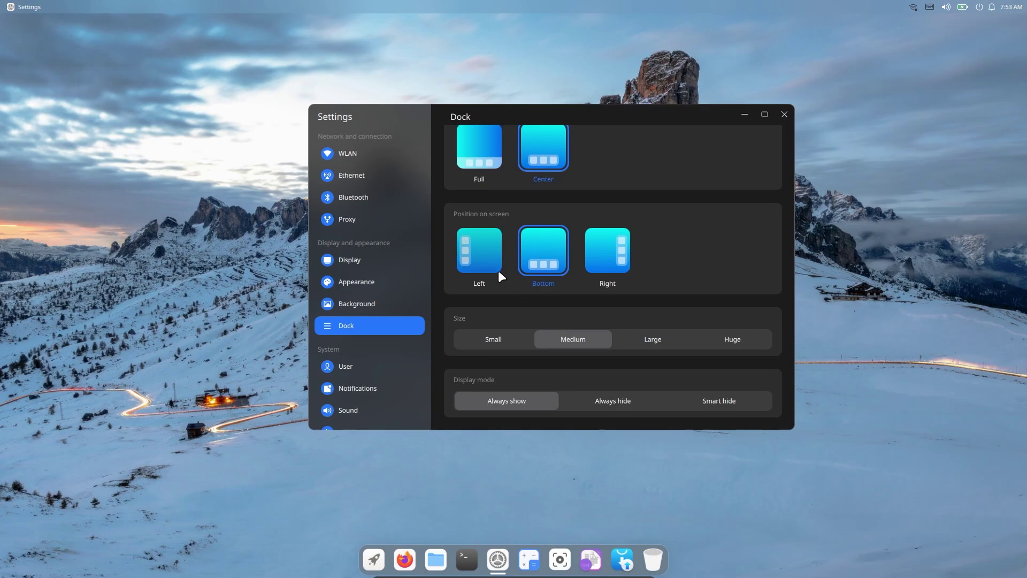
click(604, 408)
click(711, 410)
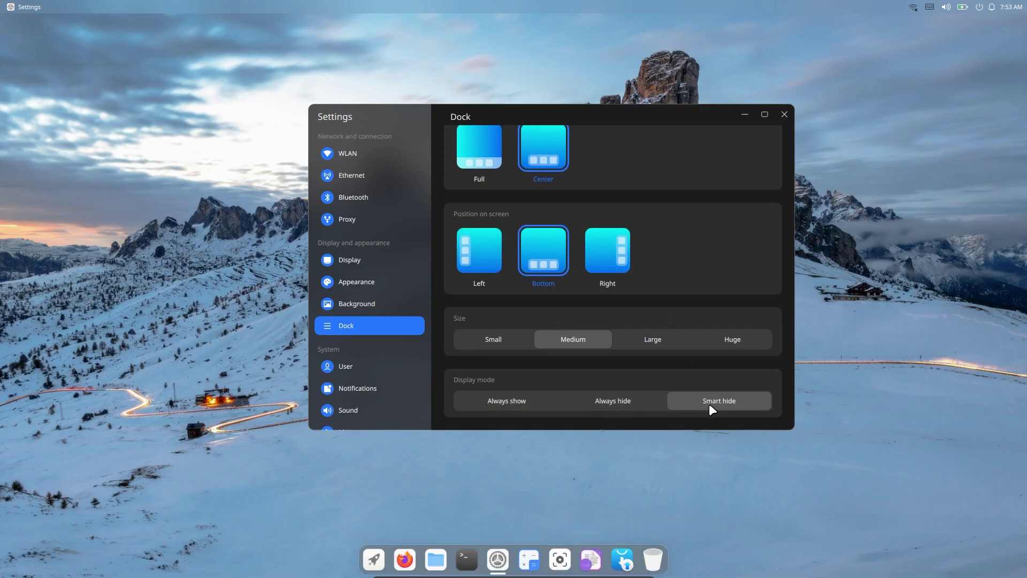
drag(616, 115, 596, 218)
- Browse the User, Notifications and Sound pages in Settings
click(745, 217)
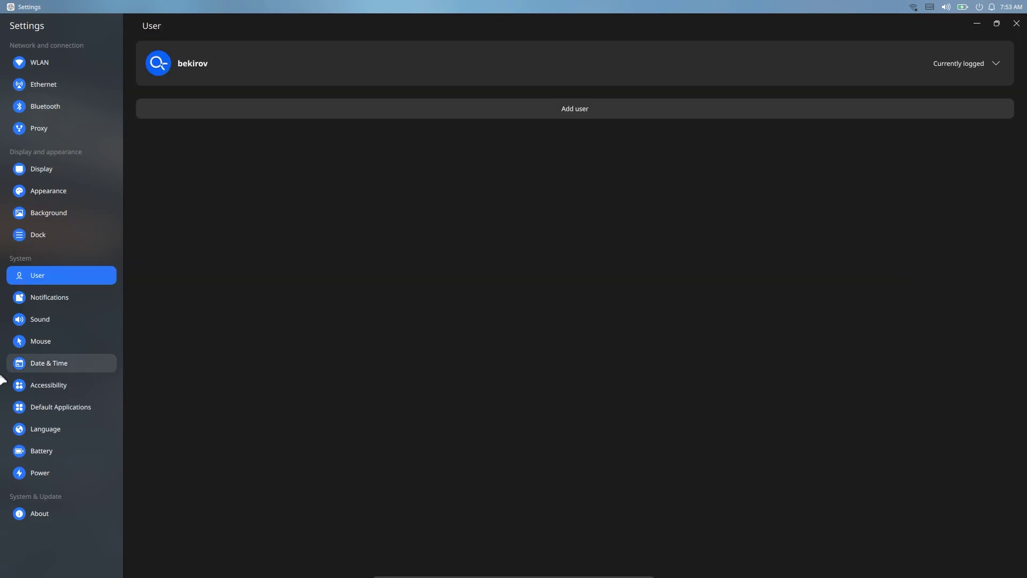
click(50, 298)
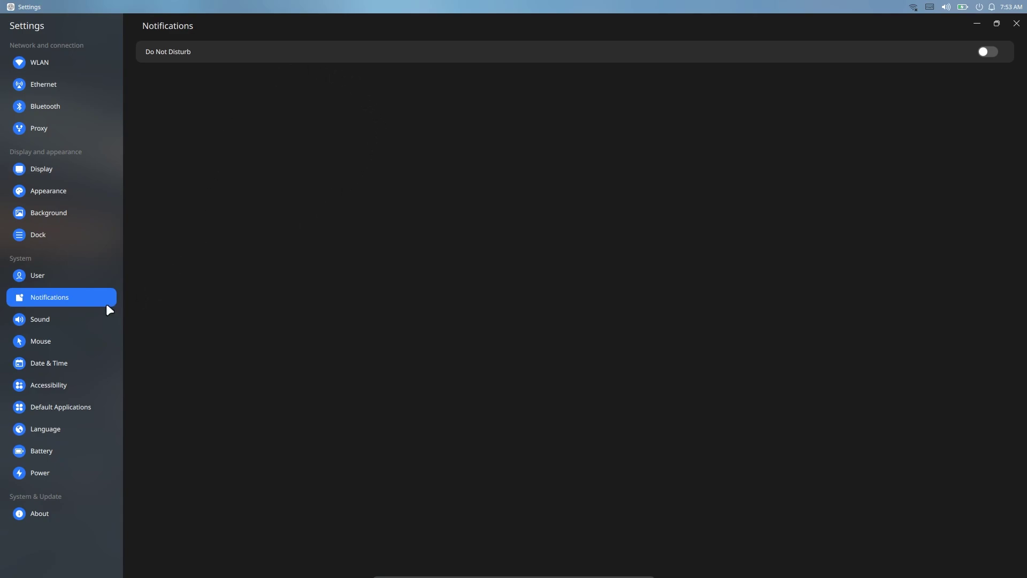
click(66, 325)
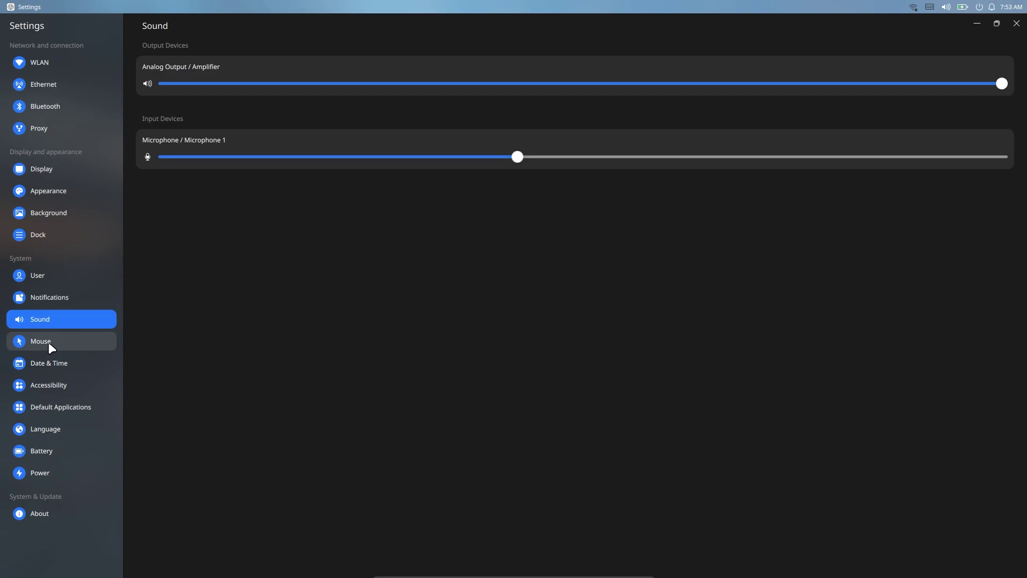
- On the Mouse page, try the Lingmo-Dark cursor theme, restore the window, and reselect Lingmo-Light
click(48, 341)
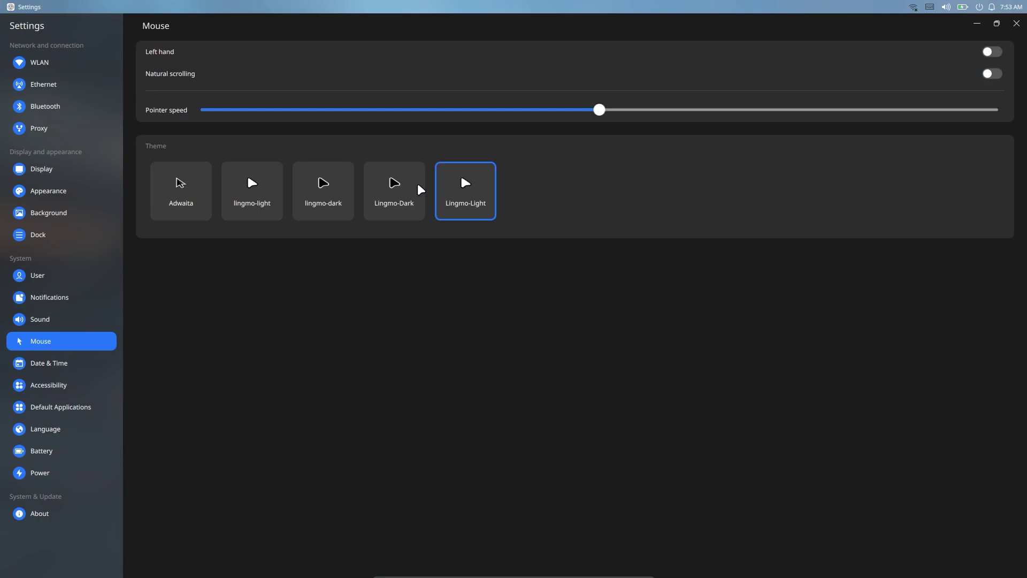
click(394, 188)
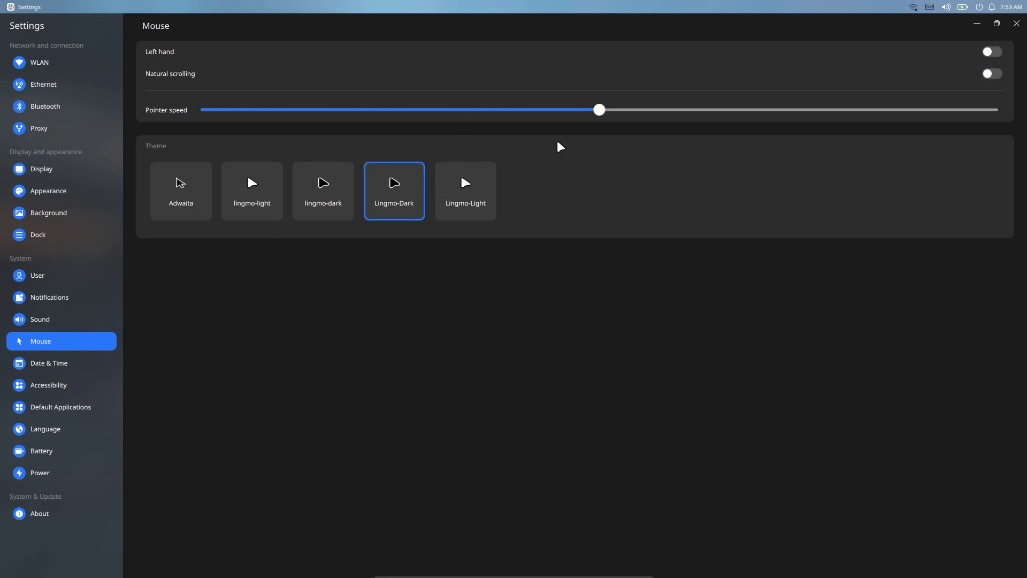
double_click(897, 34)
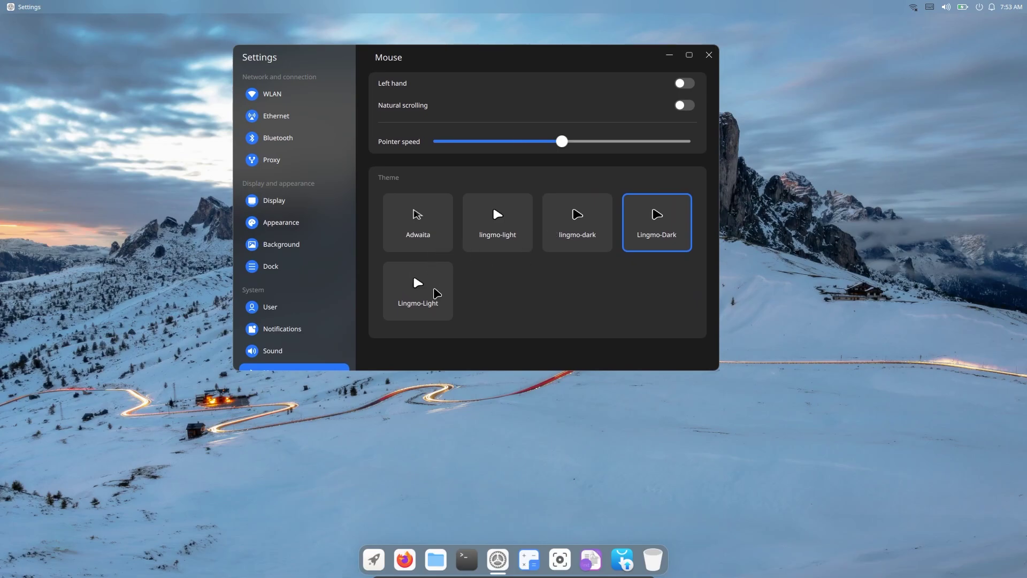
click(436, 293)
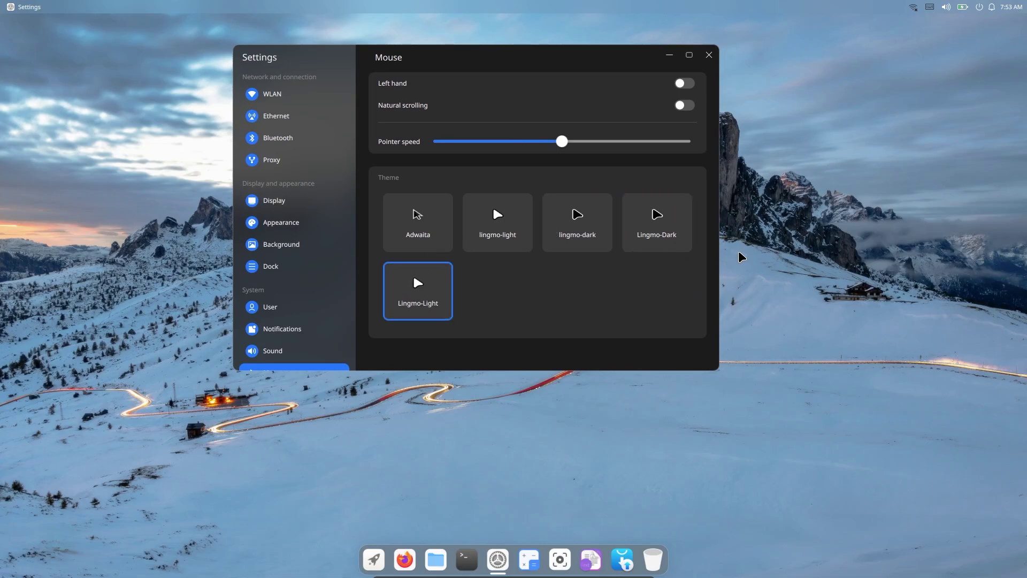
click(765, 204)
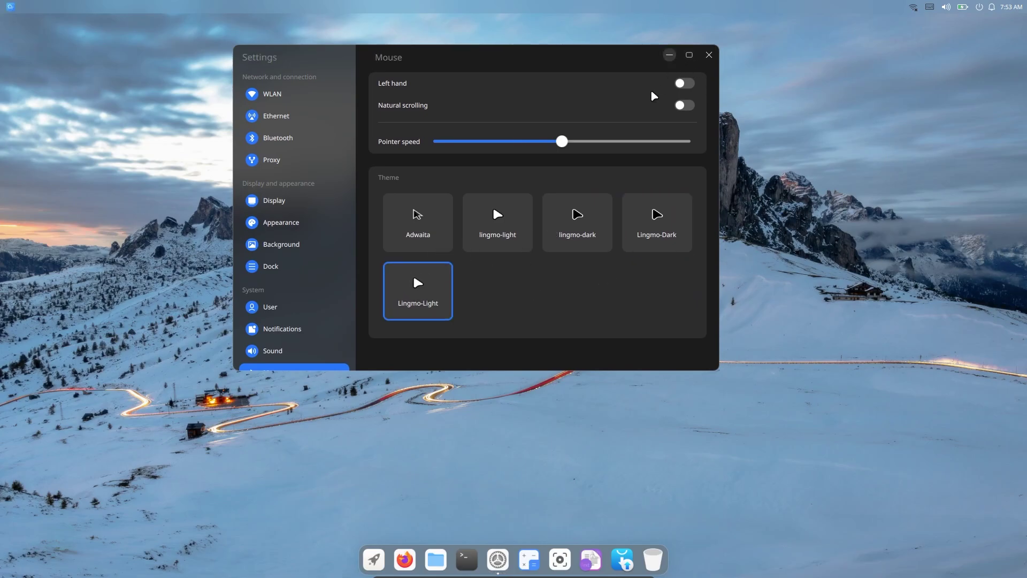
- View the Date & Time and Accessibility pages
scroll(314, 308, down, 2)
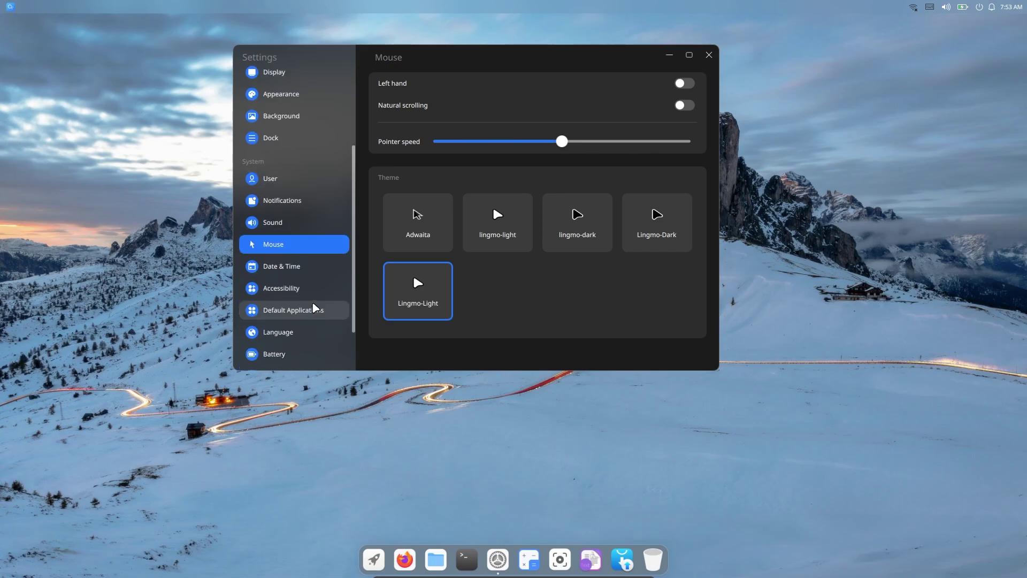
click(312, 267)
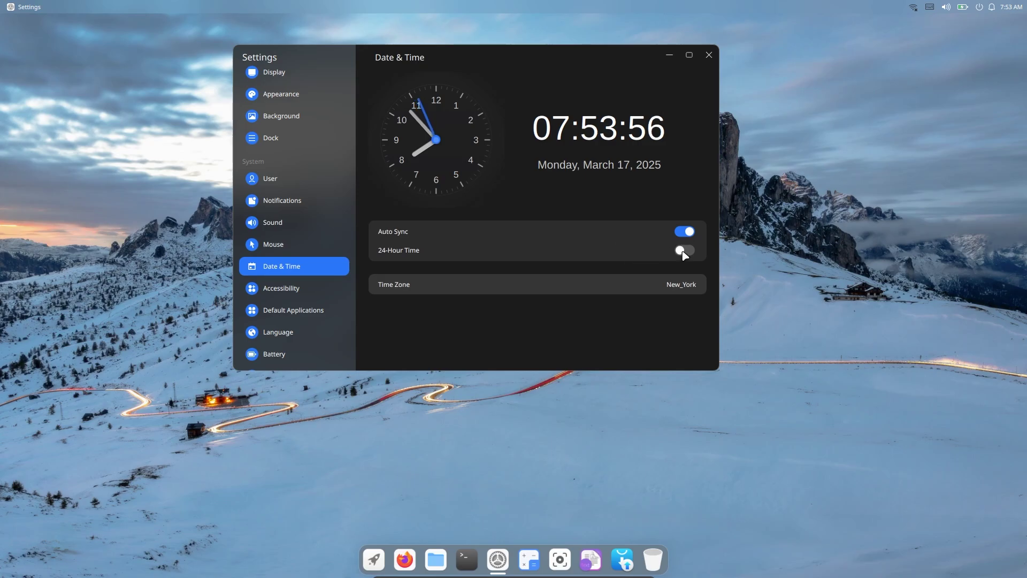
click(306, 296)
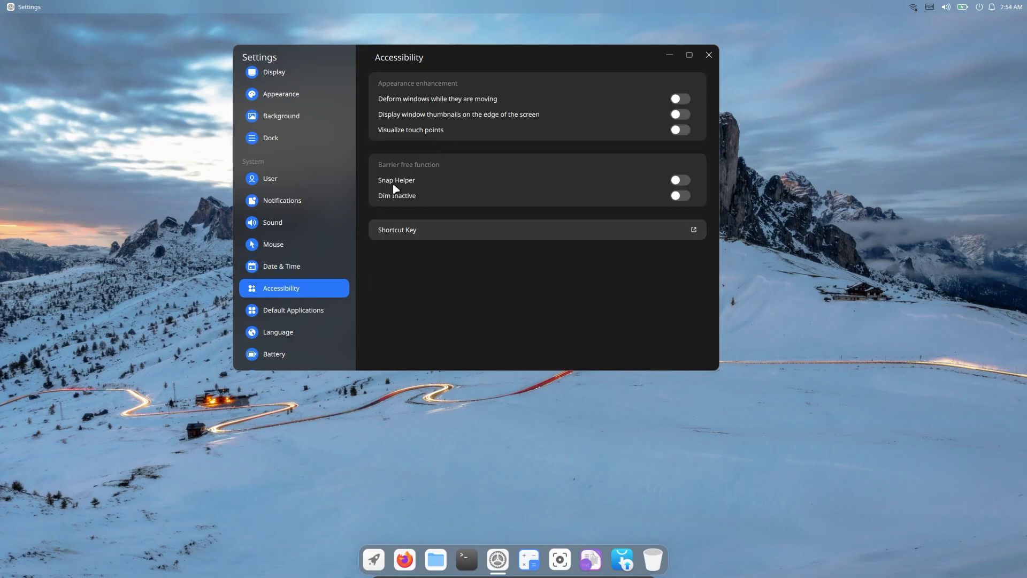
- On Default Applications, check the web browser, file manager, email client and terminal choices
click(289, 315)
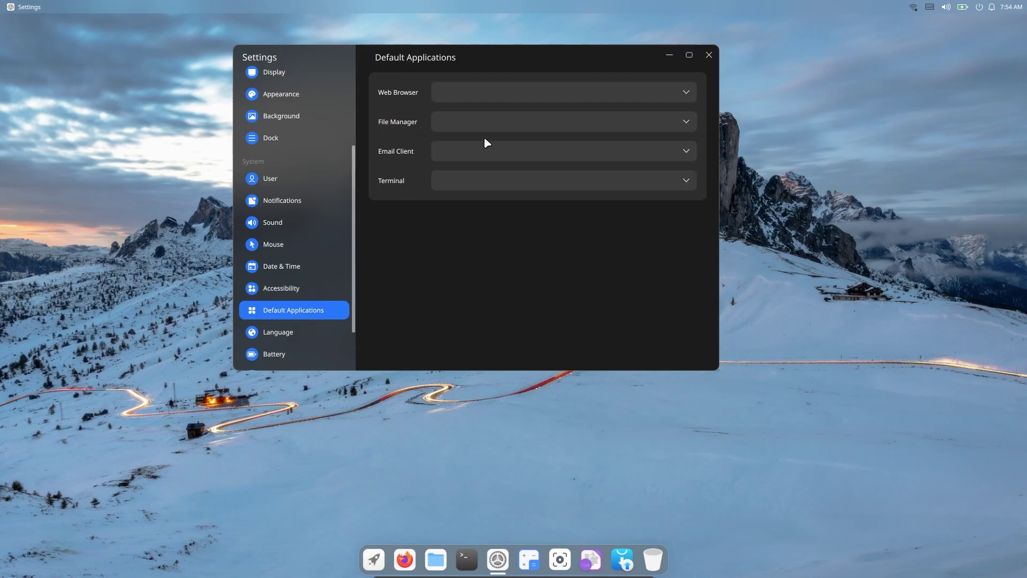
click(534, 90)
click(520, 121)
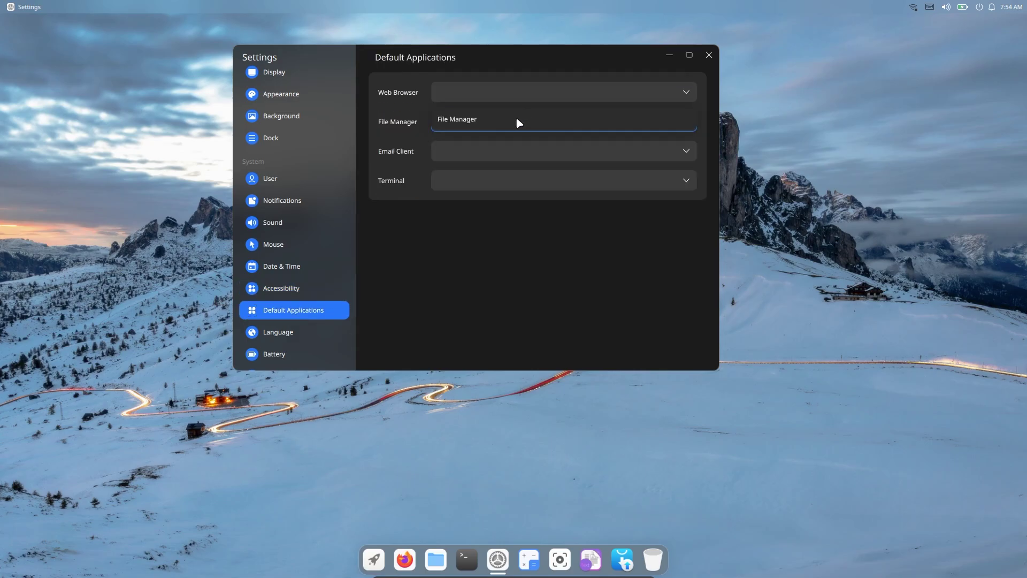
click(491, 152)
click(484, 179)
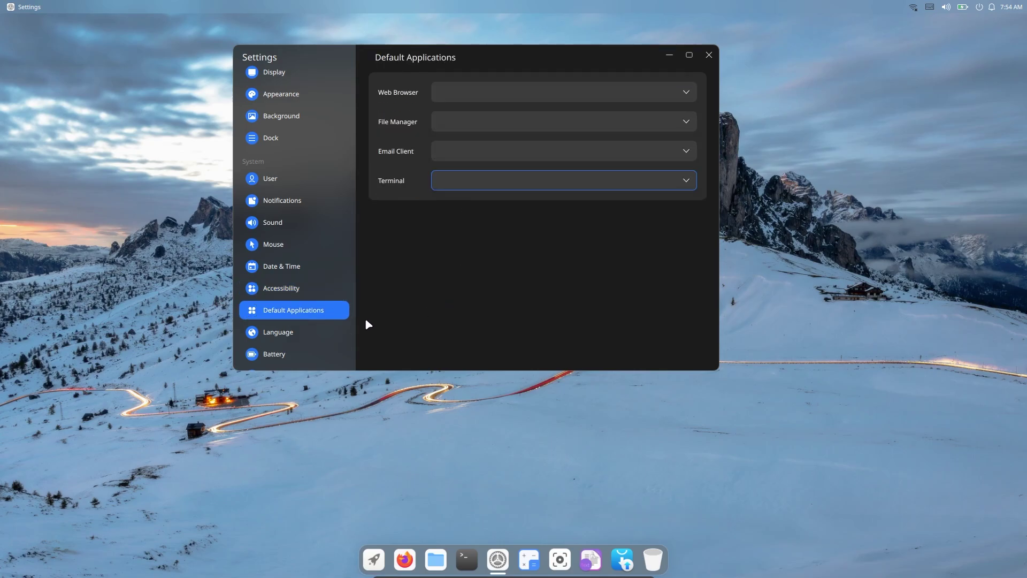
- View the Language, Battery and Power pages
click(284, 333)
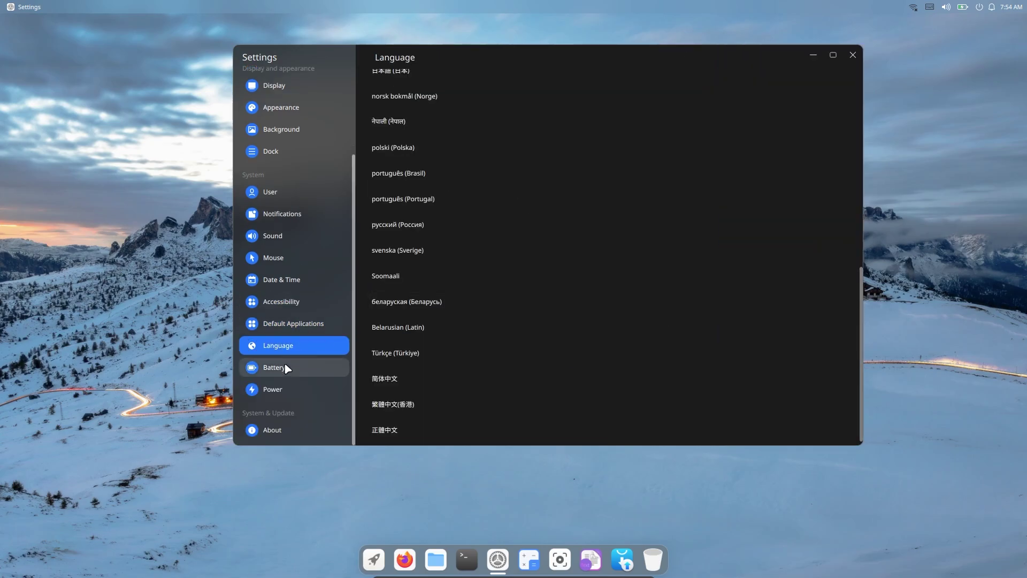
click(288, 369)
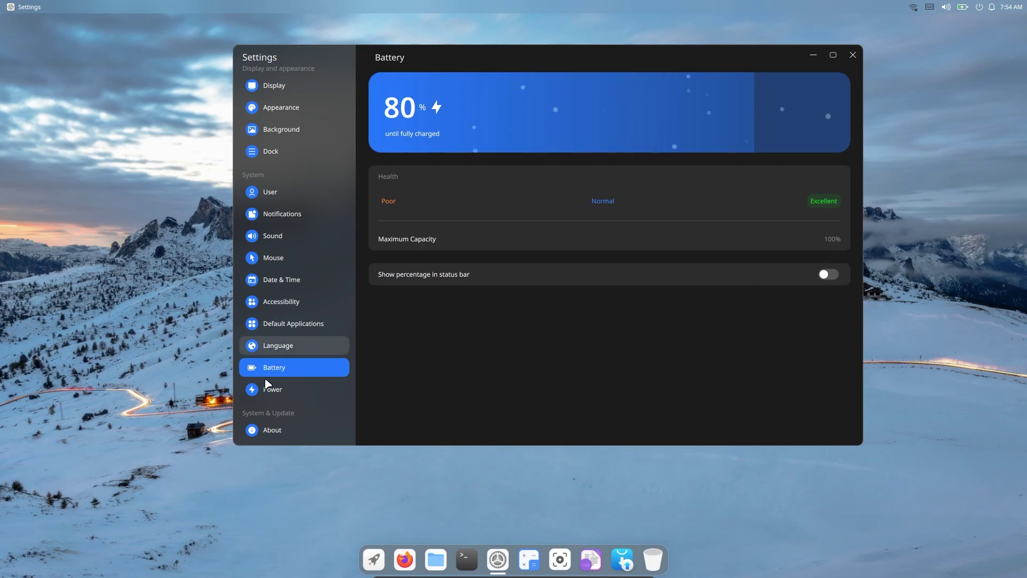
click(272, 390)
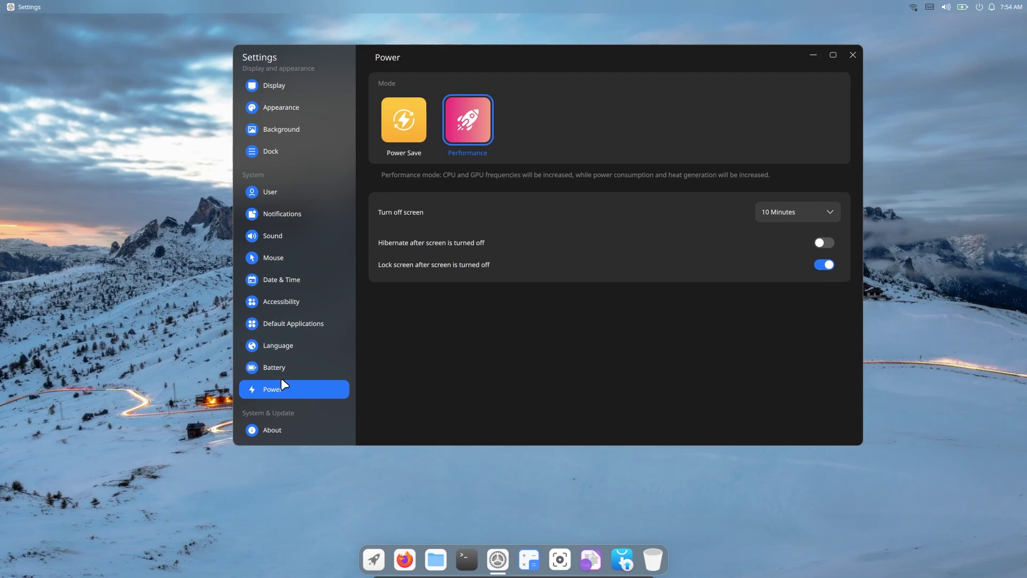
- Open the About page, then enlarge the Settings window and move it left
click(275, 424)
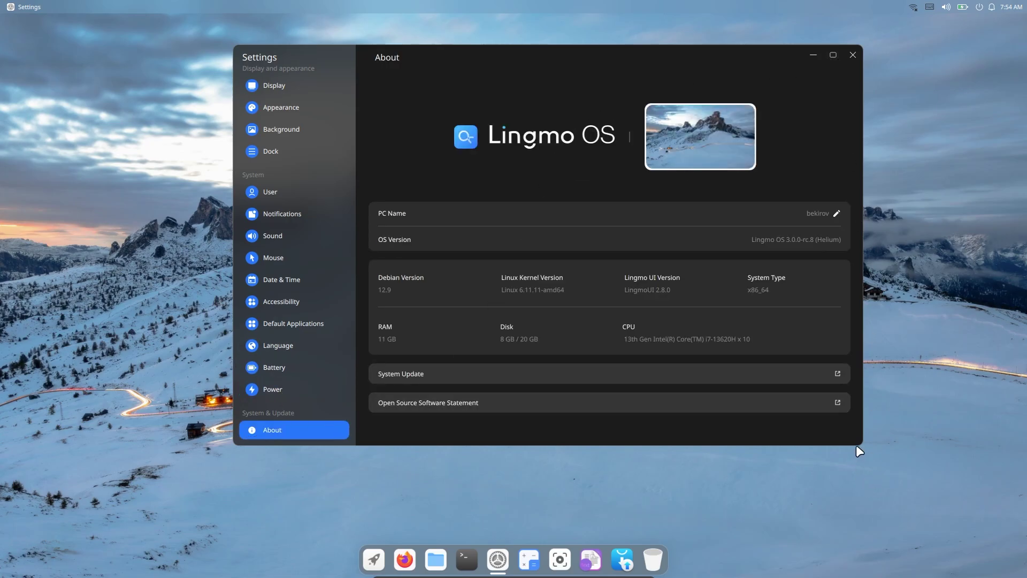
drag(857, 447, 977, 525)
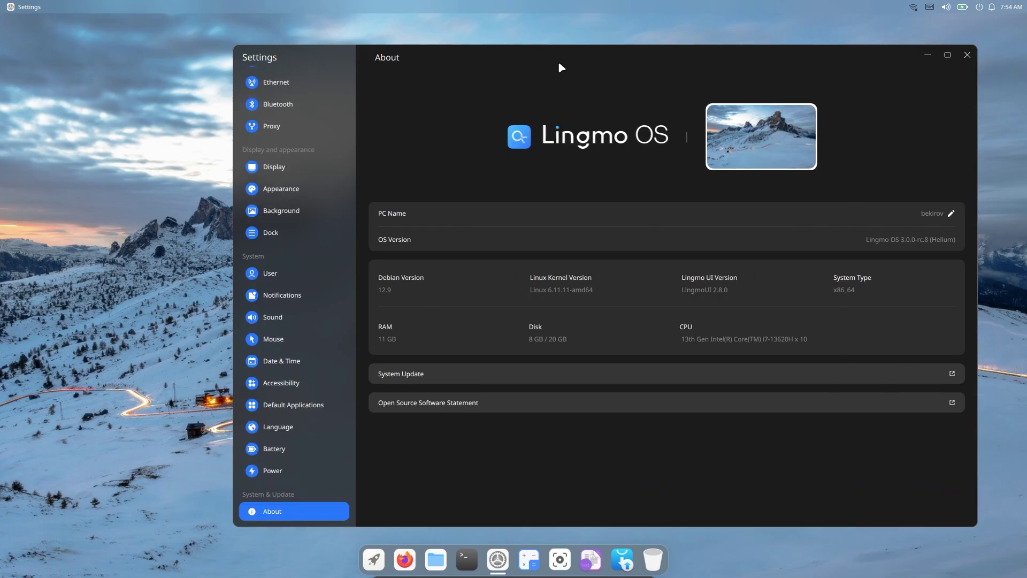
drag(560, 67, 461, 62)
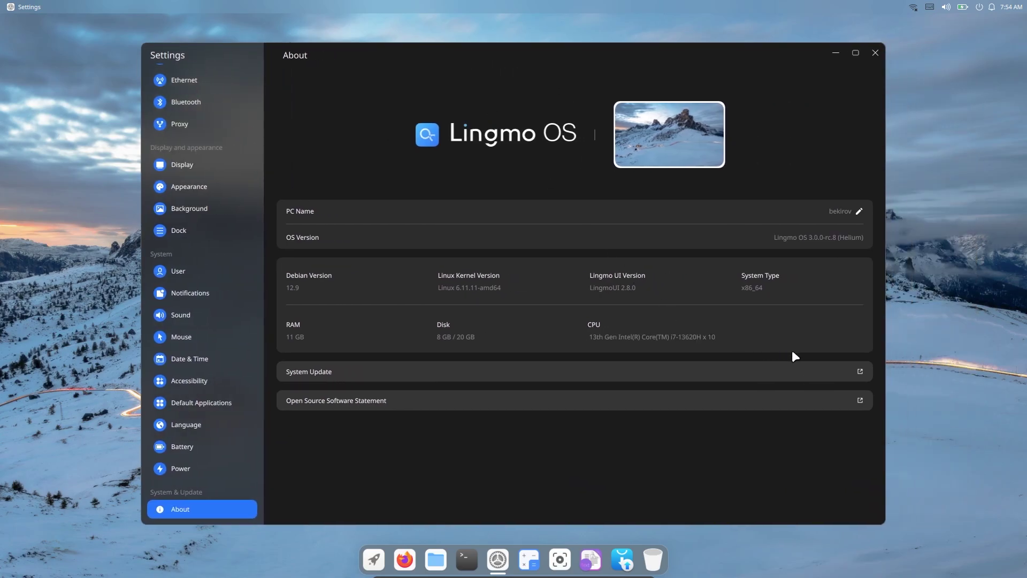